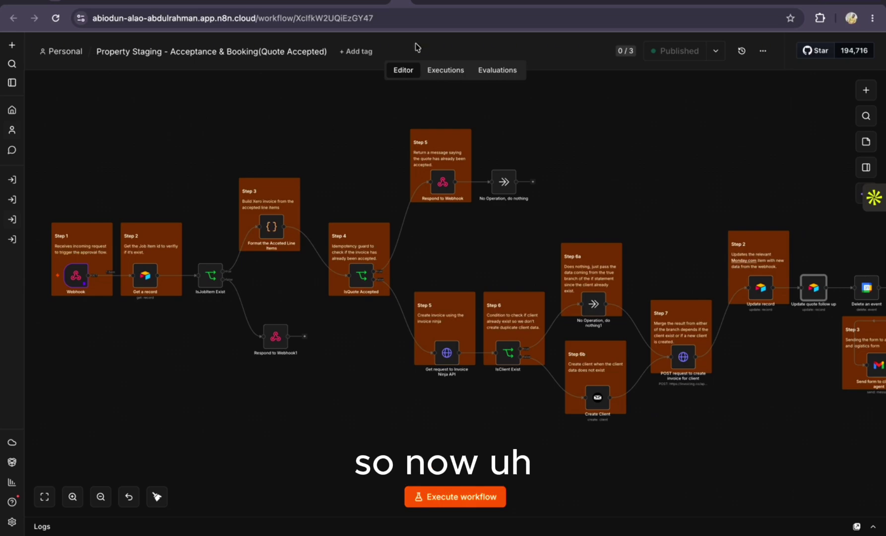
Bring up the Property Staging - Lead Capture workflow from its browser tab
{"action": "left_click", "coordinate": [365, 5]}
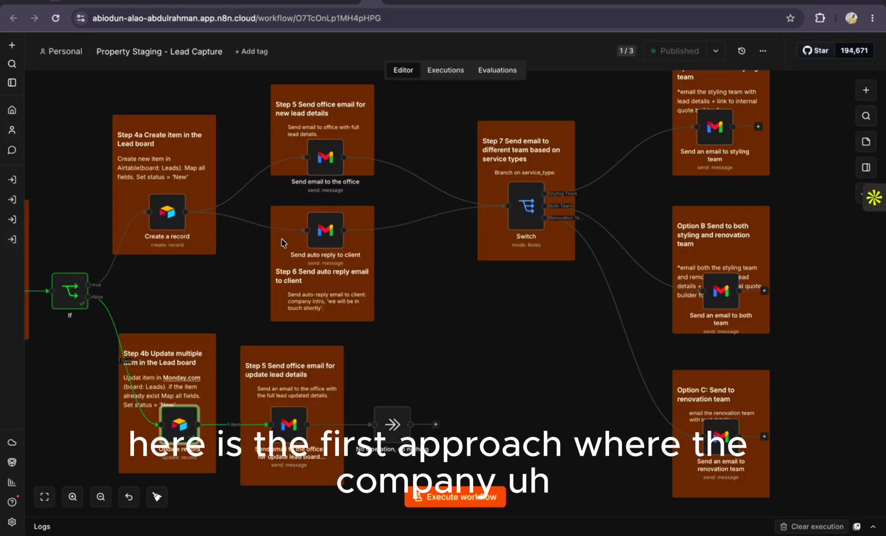
Fit the Lead Capture workflow to the canvas and scroll through it, then show the Quoting workflow
{"action": "key", "text": "1"}
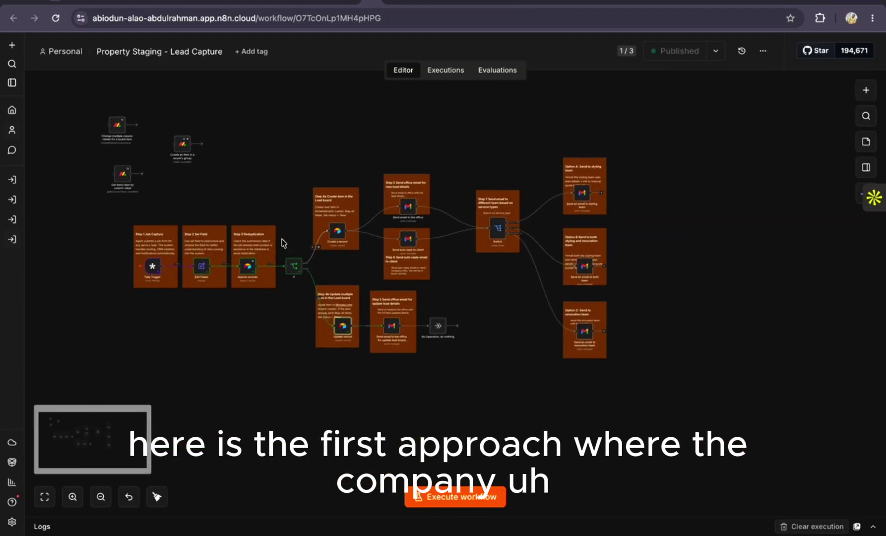
{"action": "scroll", "coordinate": [283, 242], "scroll_direction": "down", "scroll_amount": 5}
{"action": "scroll", "coordinate": [286, 243], "scroll_direction": "up", "scroll_amount": 3}
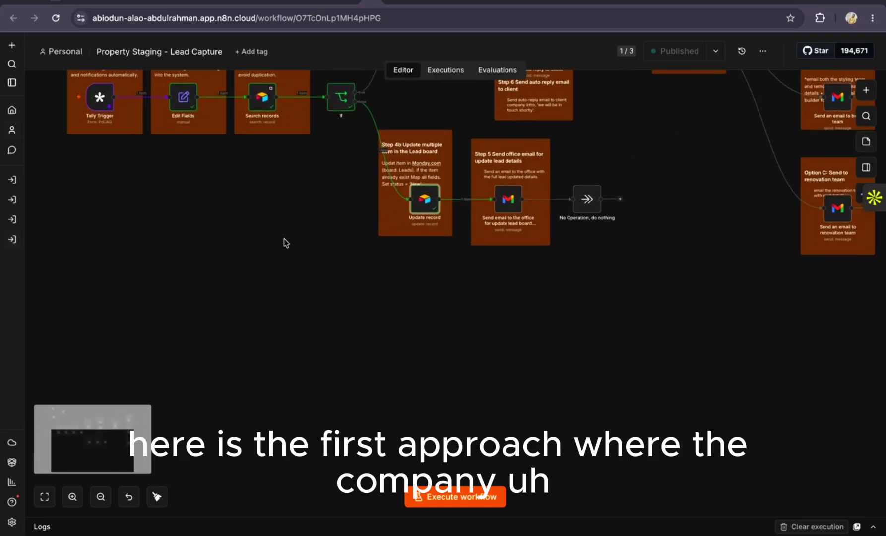
{"action": "scroll", "coordinate": [285, 242], "scroll_direction": "up", "scroll_amount": 5}
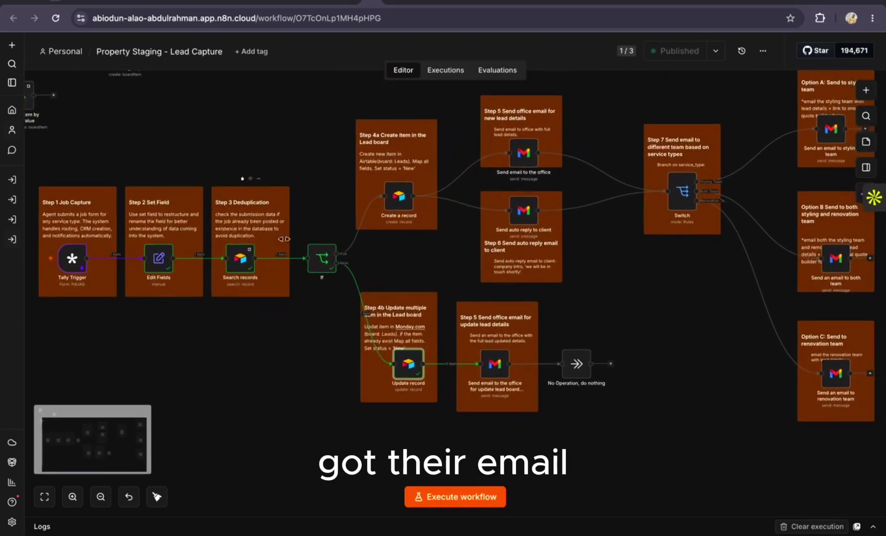
{"action": "scroll", "coordinate": [283, 238], "scroll_direction": "up", "scroll_amount": 3}
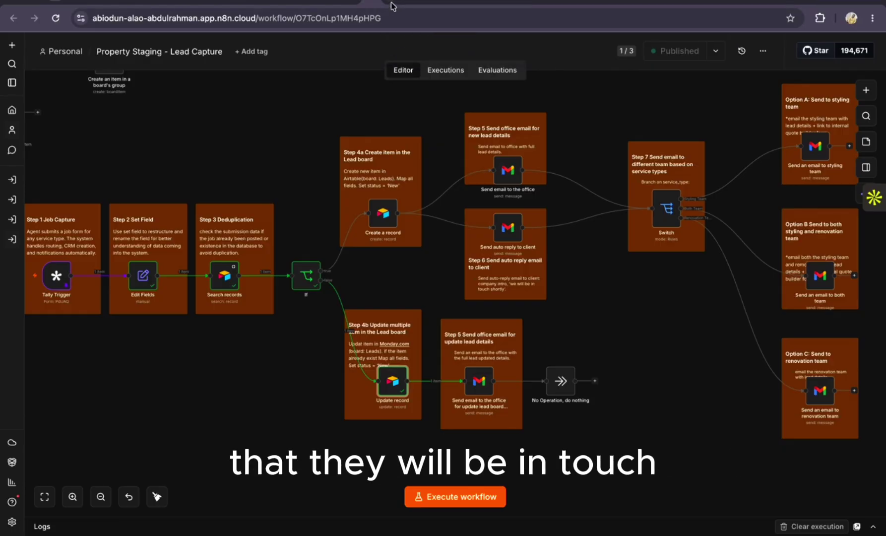
{"action": "left_click", "coordinate": [392, 6]}
{"action": "scroll", "coordinate": [373, 247], "scroll_direction": "up", "scroll_amount": 5}
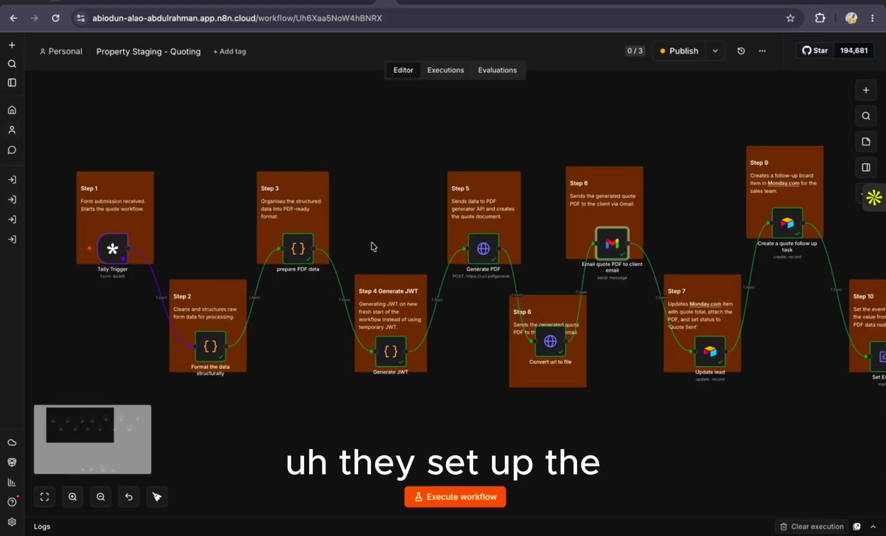
{"action": "scroll", "coordinate": [374, 247], "scroll_direction": "down", "scroll_amount": 2}
{"action": "scroll", "coordinate": [373, 247], "scroll_direction": "right", "scroll_amount": 2}
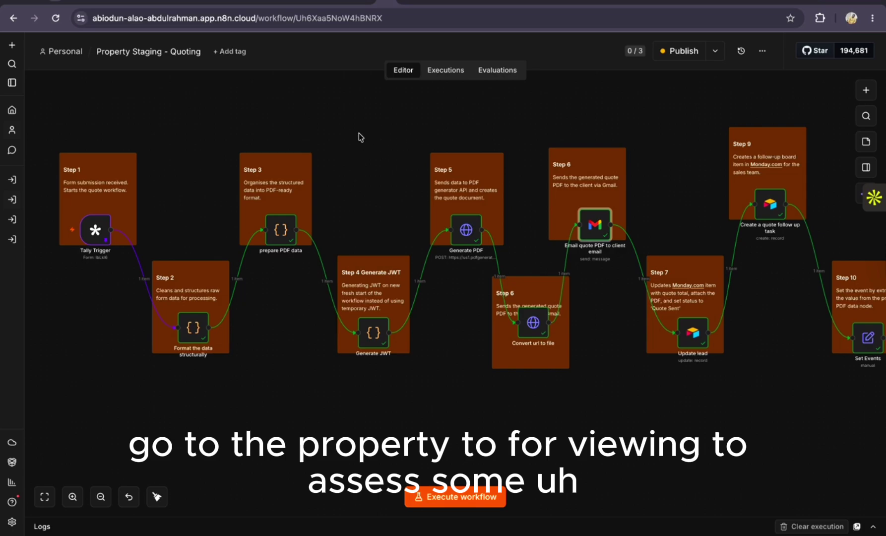
{"action": "scroll", "coordinate": [360, 137], "scroll_direction": "up", "scroll_amount": 2}
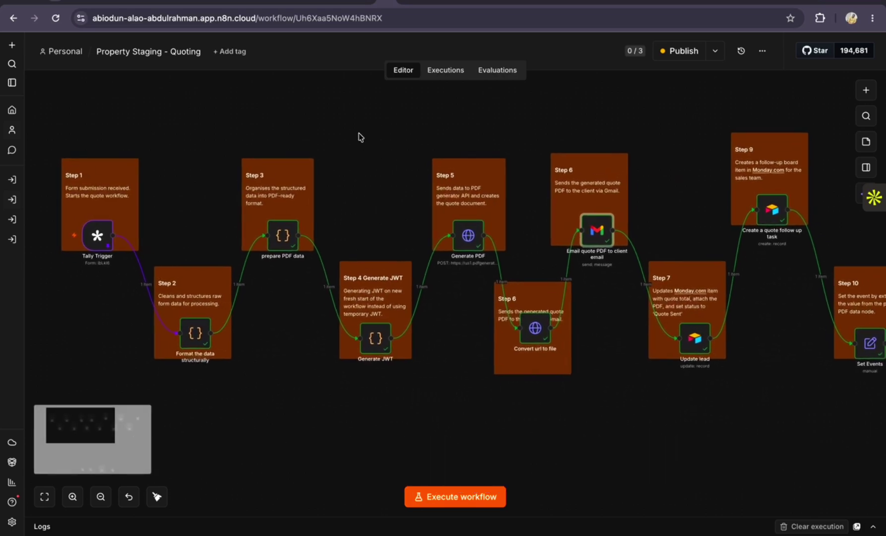
{"action": "scroll", "coordinate": [360, 137], "scroll_direction": "up", "scroll_amount": 1}
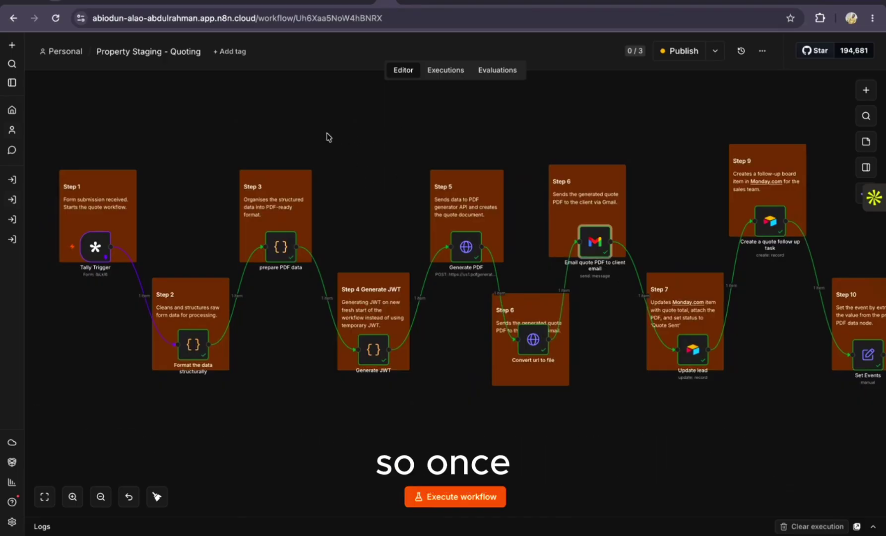
{"action": "scroll", "coordinate": [329, 137], "scroll_direction": "right", "scroll_amount": 1}
{"action": "scroll", "coordinate": [329, 137], "scroll_direction": "up", "scroll_amount": 1}
{"action": "scroll", "coordinate": [329, 138], "scroll_direction": "left", "scroll_amount": 1}
{"action": "scroll", "coordinate": [327, 138], "scroll_direction": "right", "scroll_amount": 1}
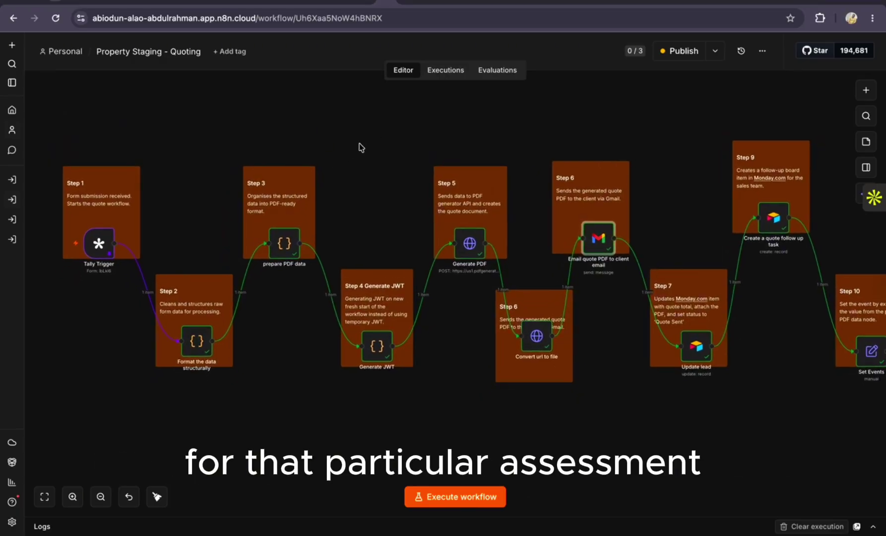
{"action": "scroll", "coordinate": [380, 157], "scroll_direction": "right", "scroll_amount": 2}
{"action": "scroll", "coordinate": [380, 157], "scroll_direction": "up", "scroll_amount": 1}
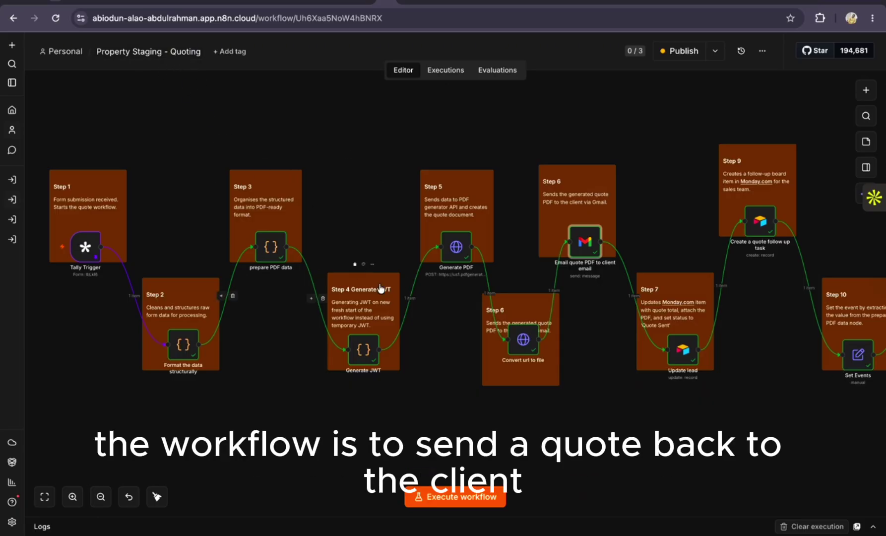
{"action": "scroll", "coordinate": [383, 214], "scroll_direction": "down", "scroll_amount": 1}
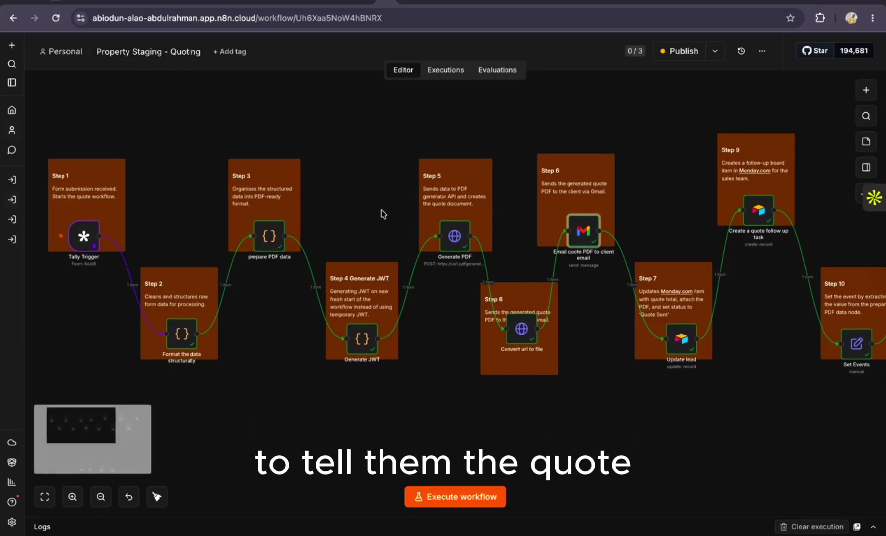
{"action": "scroll", "coordinate": [384, 214], "scroll_direction": "up", "scroll_amount": 1}
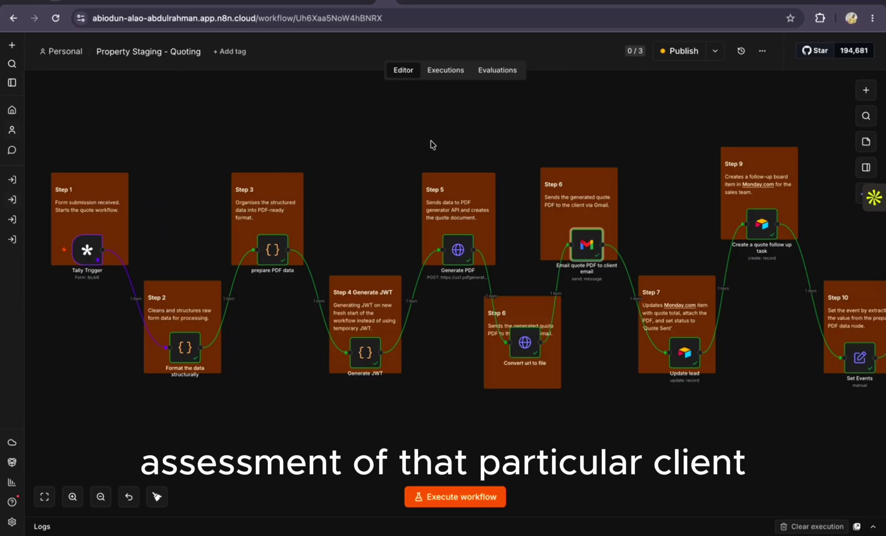
{"action": "scroll", "coordinate": [409, 179], "scroll_direction": "right", "scroll_amount": 5}
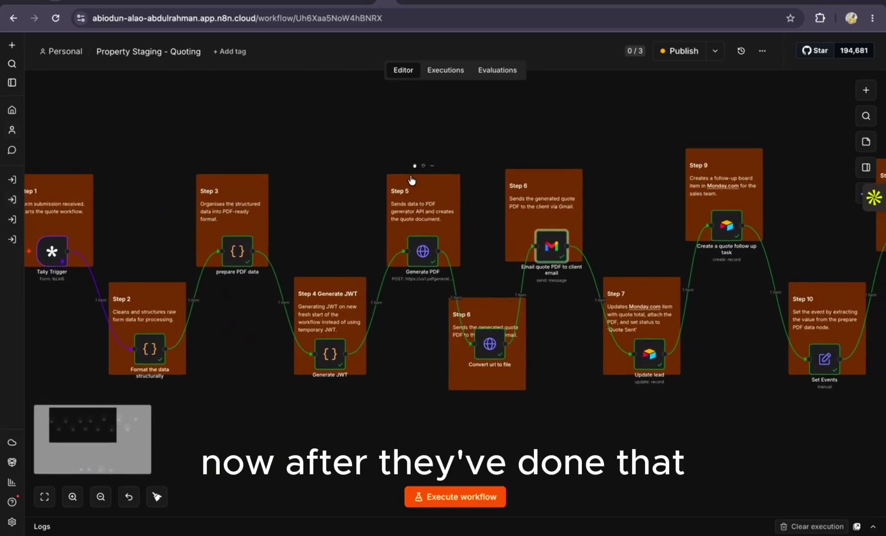
Scroll the canvas right to reveal Step 11 Split Out, Step 12 Create an event and Update record
{"action": "scroll", "coordinate": [411, 180], "scroll_direction": "right", "scroll_amount": 15}
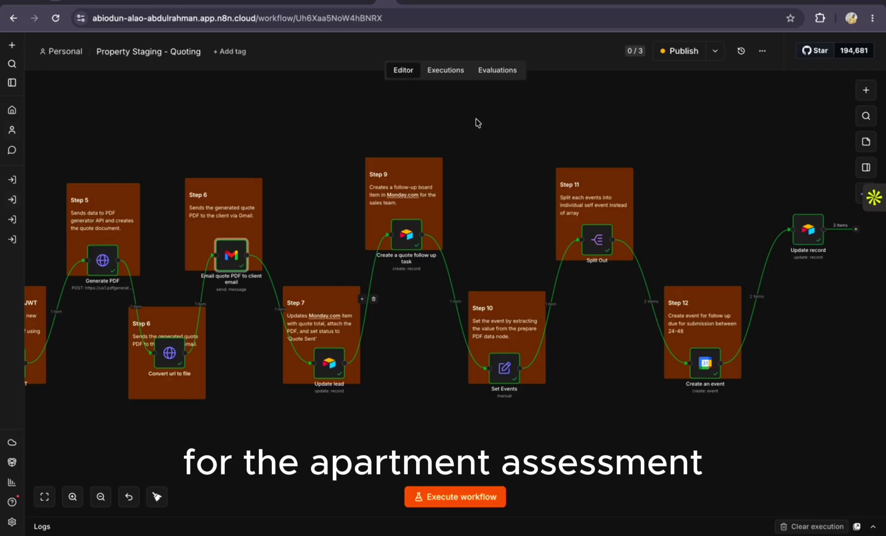
{"action": "scroll", "coordinate": [483, 236], "scroll_direction": "up", "scroll_amount": 1}
{"action": "scroll", "coordinate": [482, 231], "scroll_direction": "up", "scroll_amount": 1}
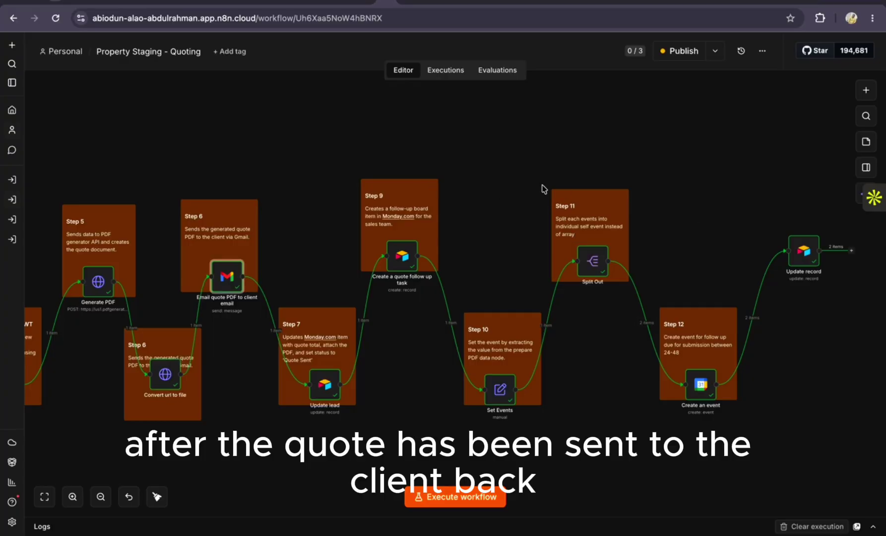
{"action": "scroll", "coordinate": [576, 233], "scroll_direction": "up", "scroll_amount": 1}
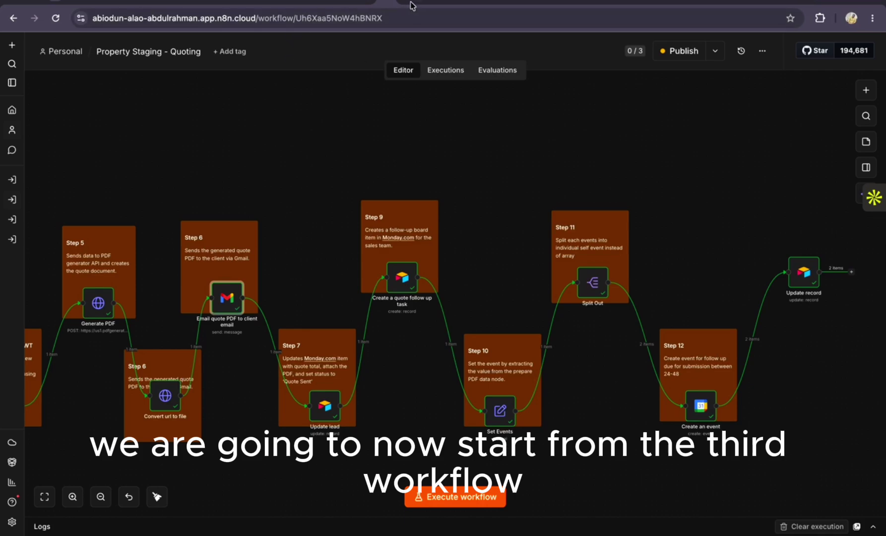
Show the Acceptance & Booking (Quote Accepted) workflow with its webhook trigger and invoice steps
{"action": "left_click", "coordinate": [411, 5]}
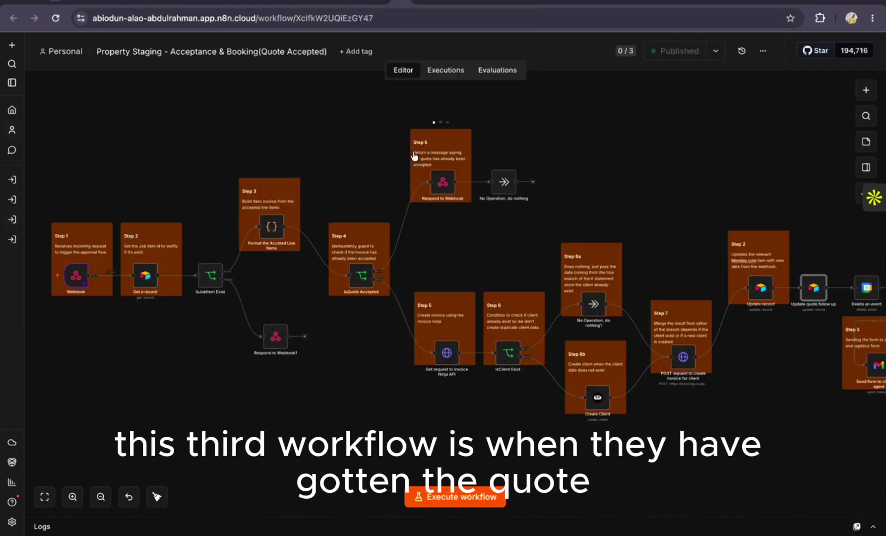
{"action": "scroll", "coordinate": [414, 155], "scroll_direction": "up", "scroll_amount": 3}
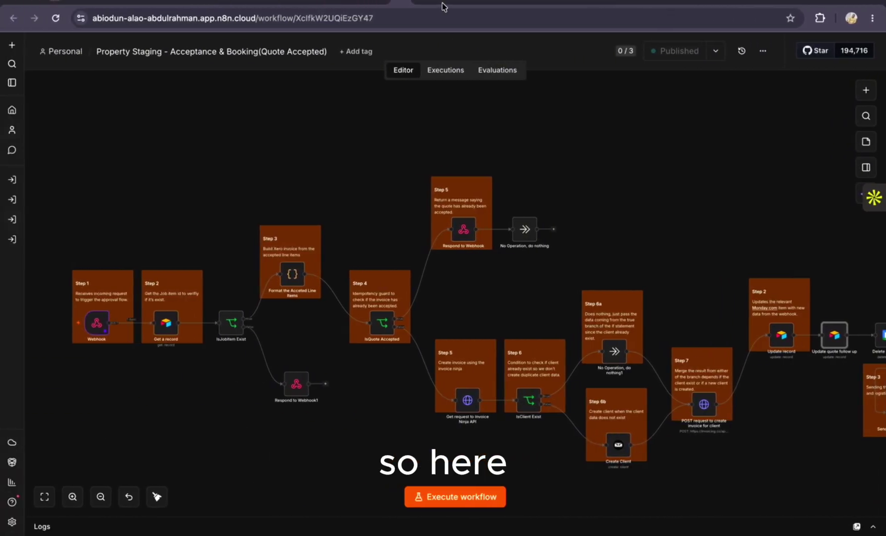
Review the Your Property Styling Quote email and its subject in Yopmail, then return to n8n
{"action": "left_click", "coordinate": [443, 7]}
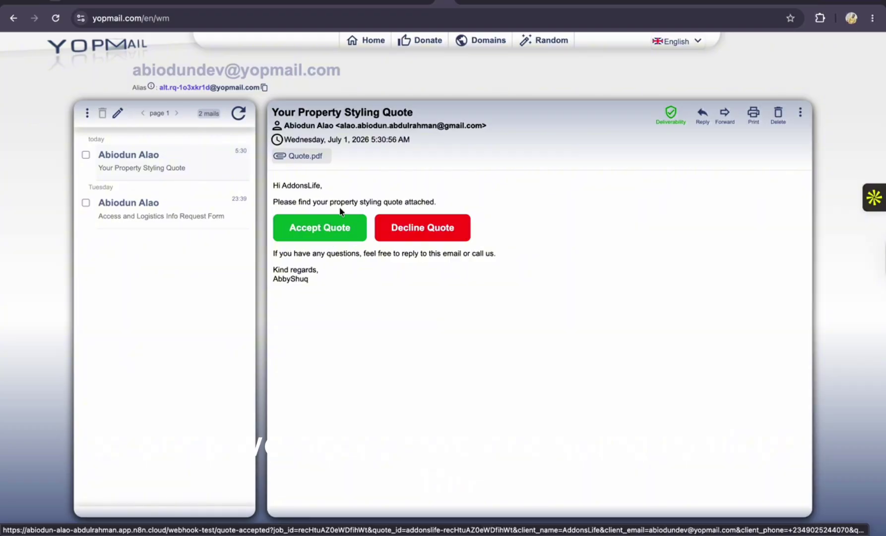
{"action": "left_click_drag", "start_coordinate": [405, 110], "coordinate": [277, 113]}
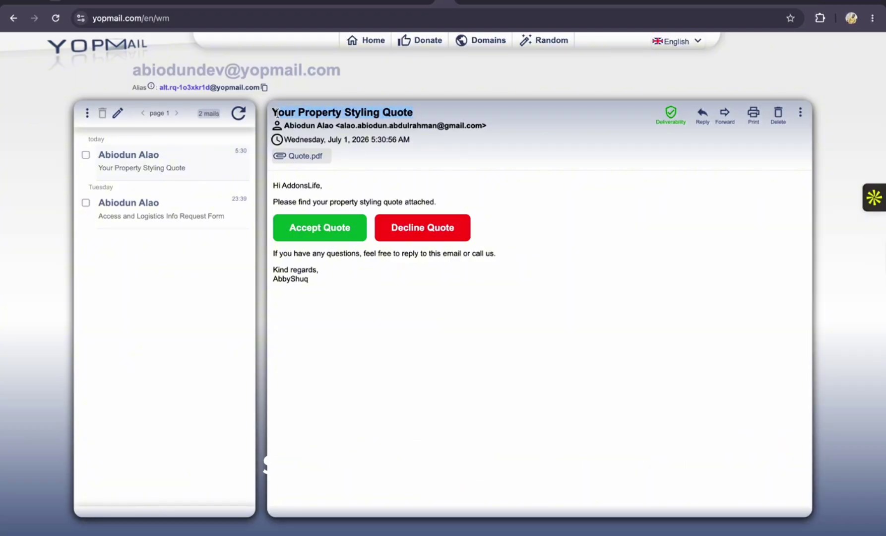
{"action": "left_click", "coordinate": [384, 6]}
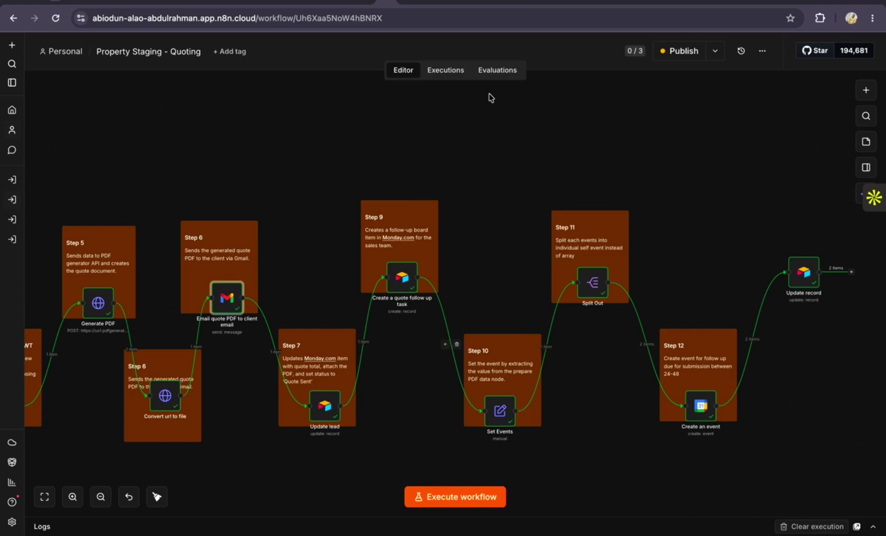
{"action": "mouse_move", "coordinate": [417, 270]}
{"action": "left_click", "coordinate": [406, 4]}
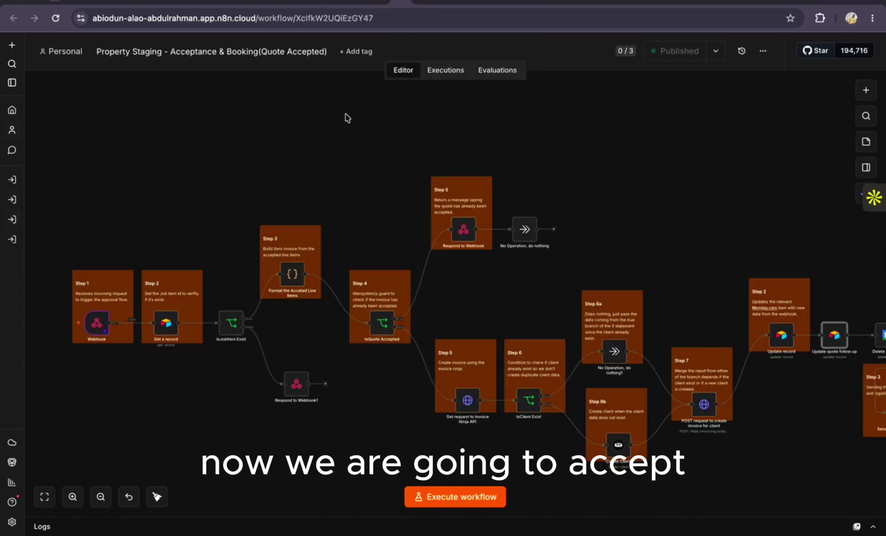
{"action": "scroll", "coordinate": [430, 232], "scroll_direction": "down", "scroll_amount": 2}
{"action": "scroll", "coordinate": [430, 232], "scroll_direction": "up", "scroll_amount": 10}
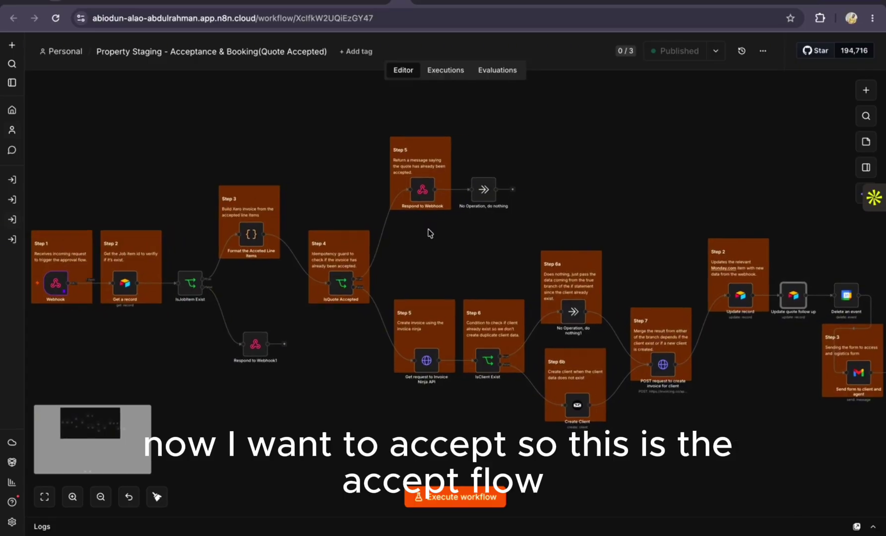
{"action": "scroll", "coordinate": [430, 232], "scroll_direction": "left", "scroll_amount": 6}
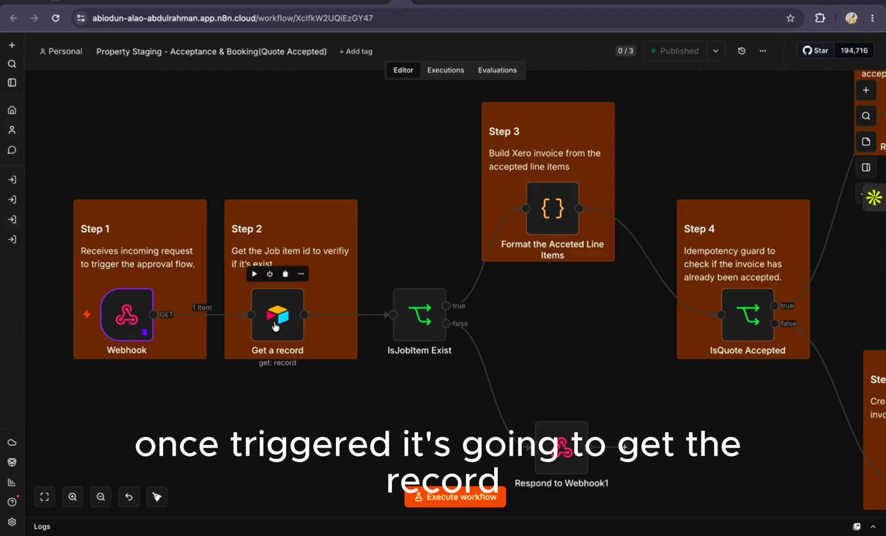
{"action": "scroll", "coordinate": [279, 320], "scroll_direction": "right", "scroll_amount": 3}
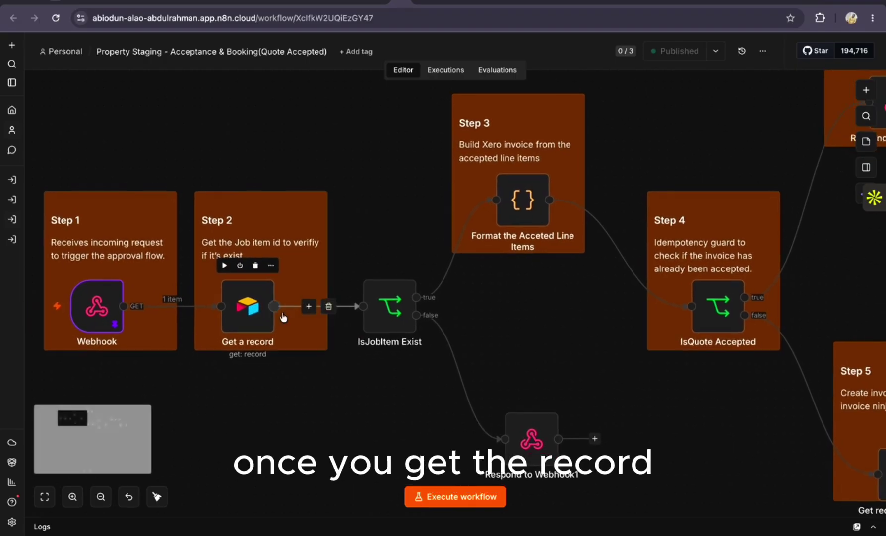
{"action": "scroll", "coordinate": [284, 316], "scroll_direction": "right", "scroll_amount": 1}
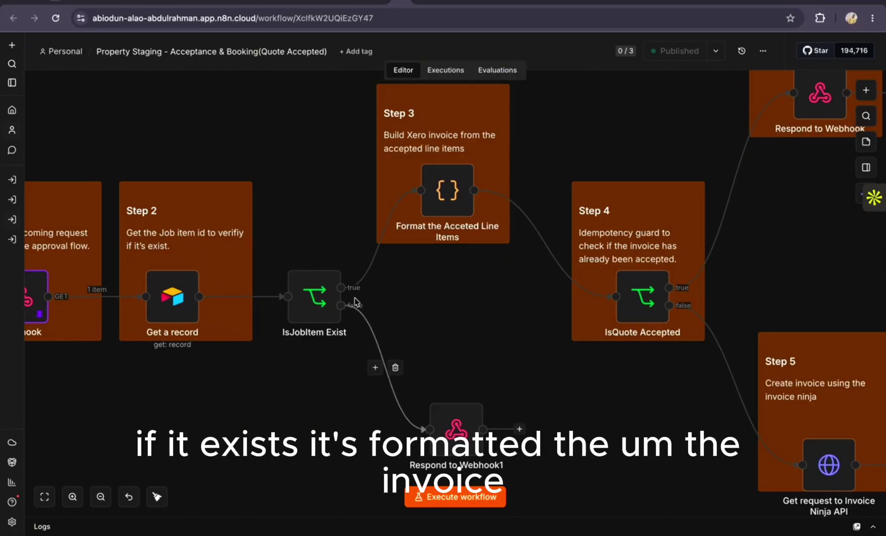
{"action": "scroll", "coordinate": [381, 214], "scroll_direction": "right", "scroll_amount": 2}
{"action": "scroll", "coordinate": [382, 214], "scroll_direction": "right", "scroll_amount": 2}
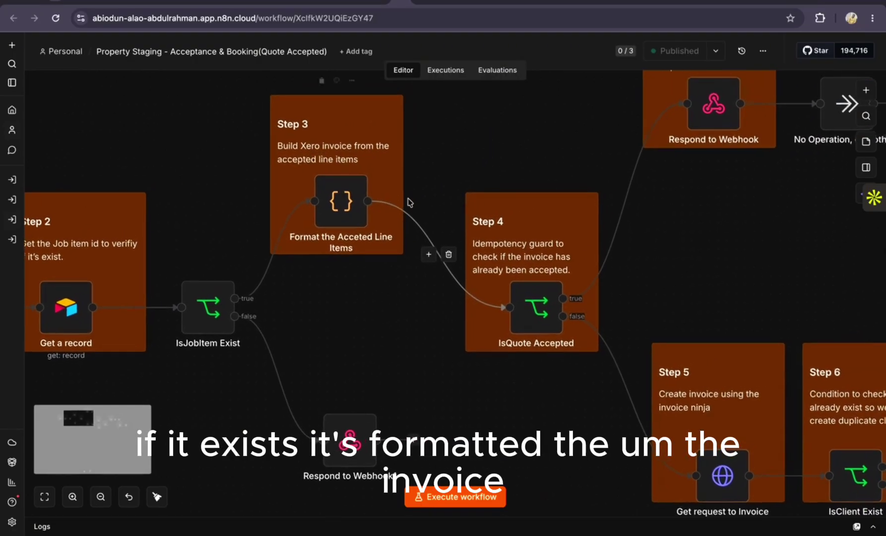
{"action": "scroll", "coordinate": [361, 245], "scroll_direction": "right", "scroll_amount": 4}
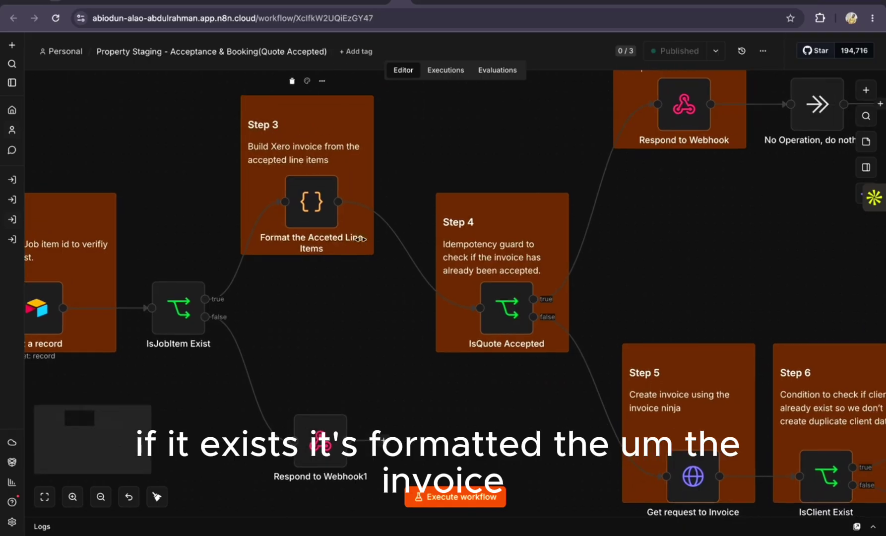
{"action": "scroll", "coordinate": [361, 244], "scroll_direction": "right", "scroll_amount": 7}
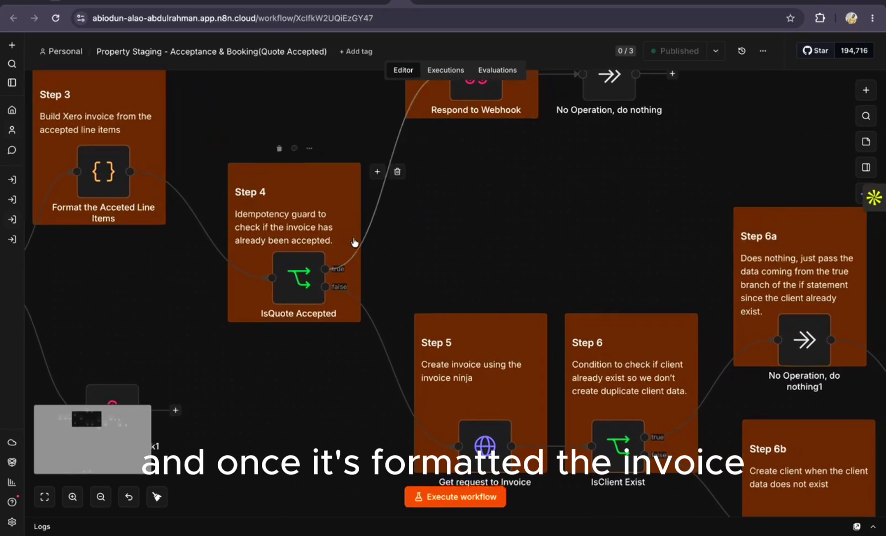
{"action": "scroll", "coordinate": [354, 242], "scroll_direction": "right", "scroll_amount": 1}
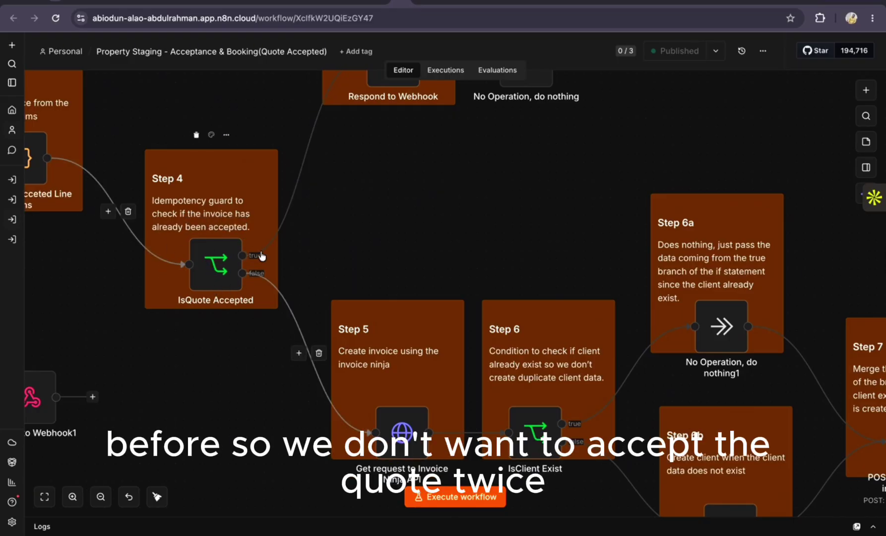
{"action": "scroll", "coordinate": [219, 248], "scroll_direction": "up", "scroll_amount": 2}
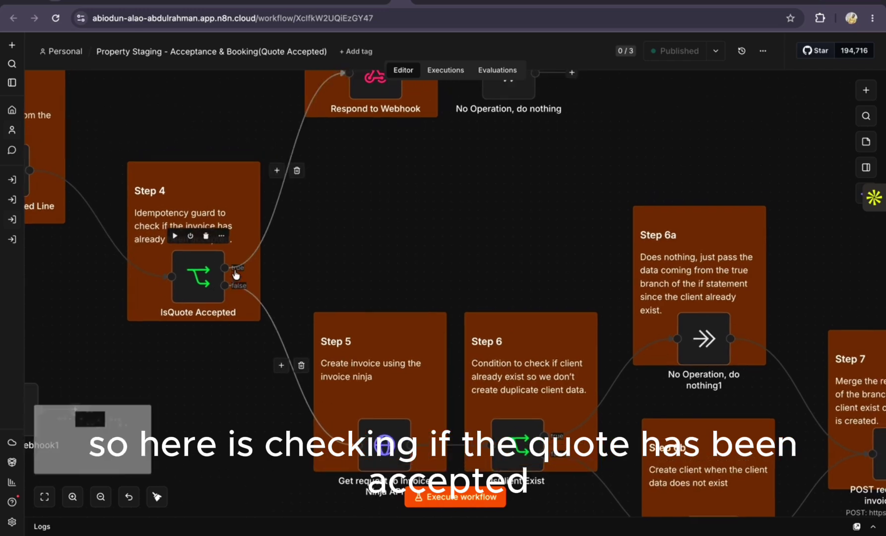
{"action": "scroll", "coordinate": [237, 275], "scroll_direction": "up", "scroll_amount": 2}
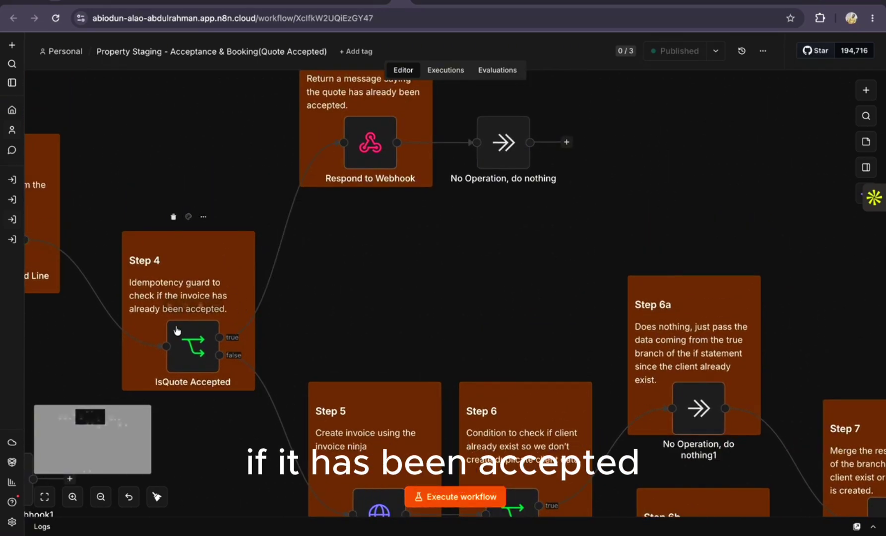
{"action": "scroll", "coordinate": [356, 158], "scroll_direction": "down", "scroll_amount": 1}
{"action": "scroll", "coordinate": [356, 158], "scroll_direction": "down", "scroll_amount": 5}
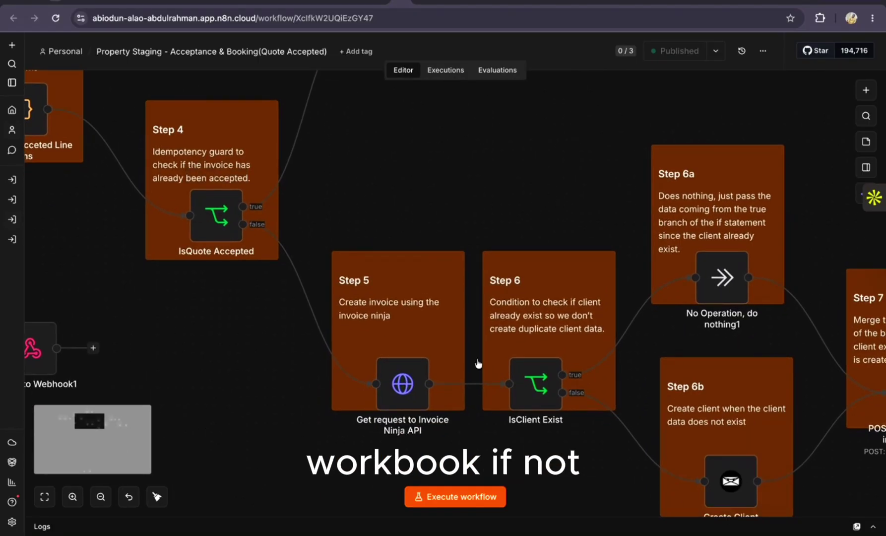
{"action": "scroll", "coordinate": [397, 380], "scroll_direction": "right", "scroll_amount": 2}
{"action": "scroll", "coordinate": [382, 373], "scroll_direction": "down", "scroll_amount": 1}
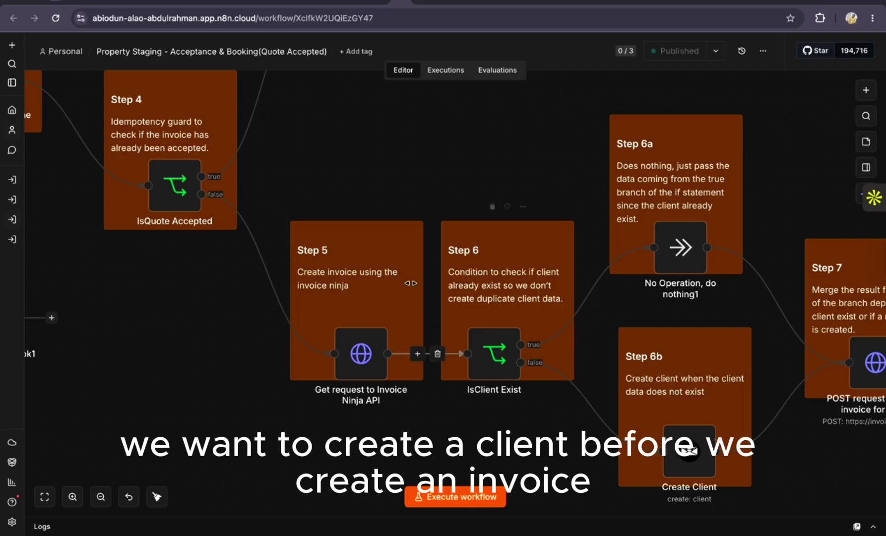
{"action": "scroll", "coordinate": [323, 303], "scroll_direction": "right", "scroll_amount": 3}
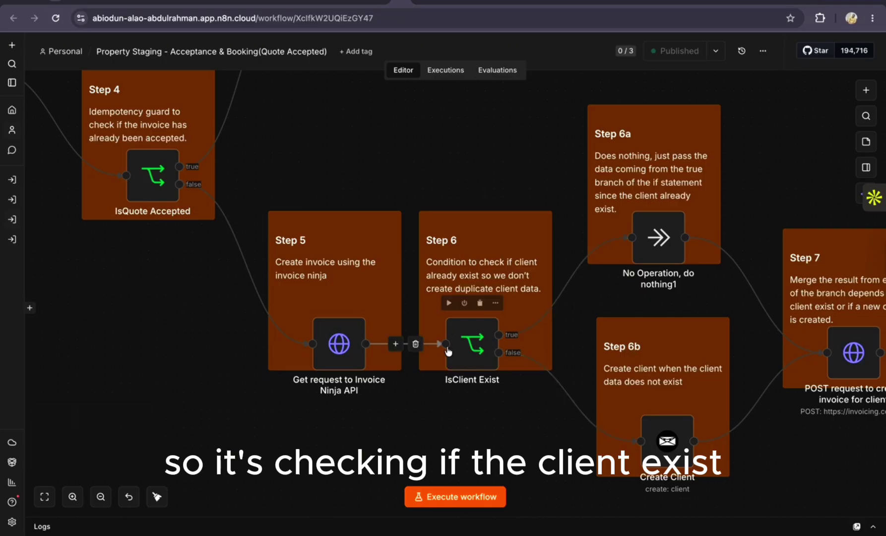
{"action": "scroll", "coordinate": [645, 254], "scroll_direction": "right", "scroll_amount": 3}
{"action": "scroll", "coordinate": [644, 254], "scroll_direction": "right", "scroll_amount": 2}
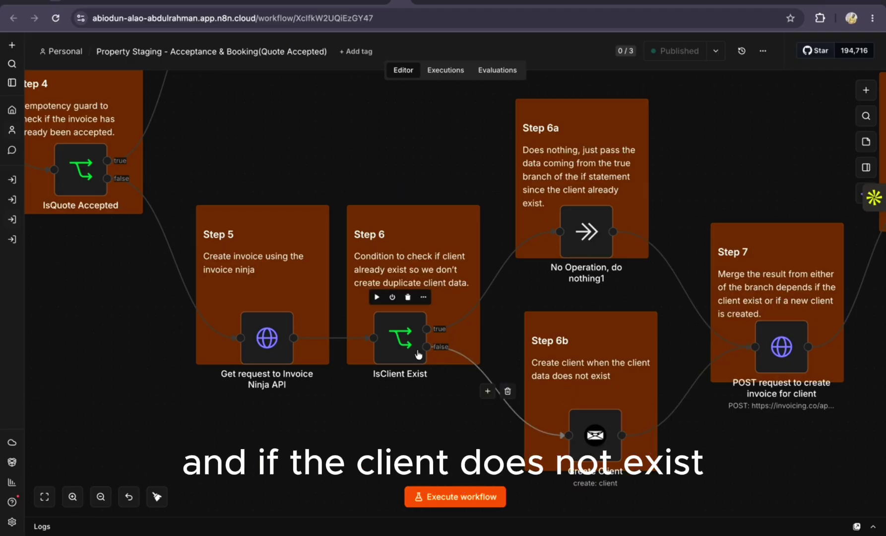
{"action": "double_click", "coordinate": [592, 437]}
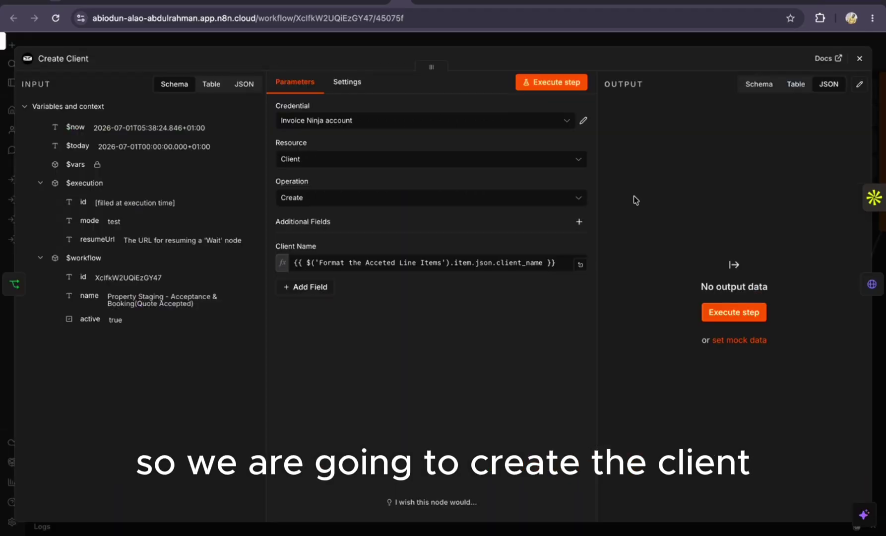
{"action": "left_click", "coordinate": [860, 59]}
{"action": "scroll", "coordinate": [516, 373], "scroll_direction": "right", "scroll_amount": 3}
{"action": "scroll", "coordinate": [515, 372], "scroll_direction": "down", "scroll_amount": 2}
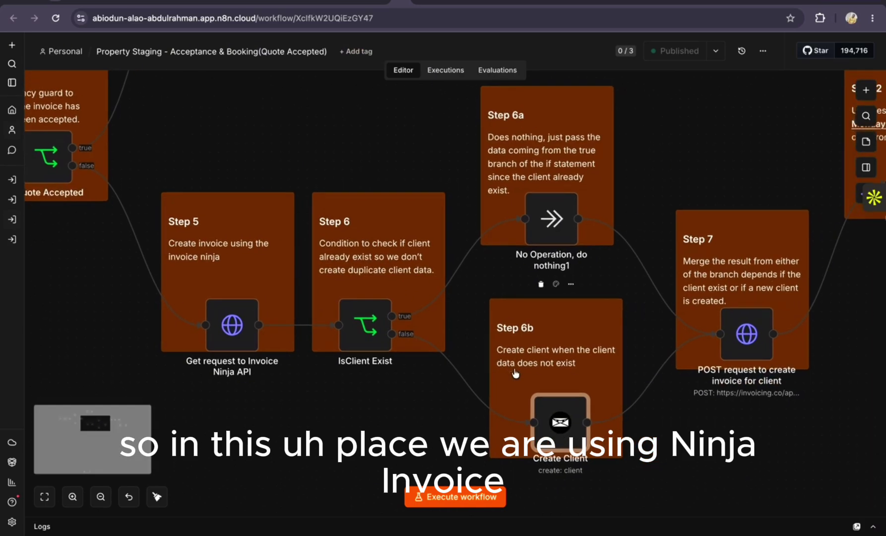
{"action": "scroll", "coordinate": [496, 344], "scroll_direction": "right", "scroll_amount": 3}
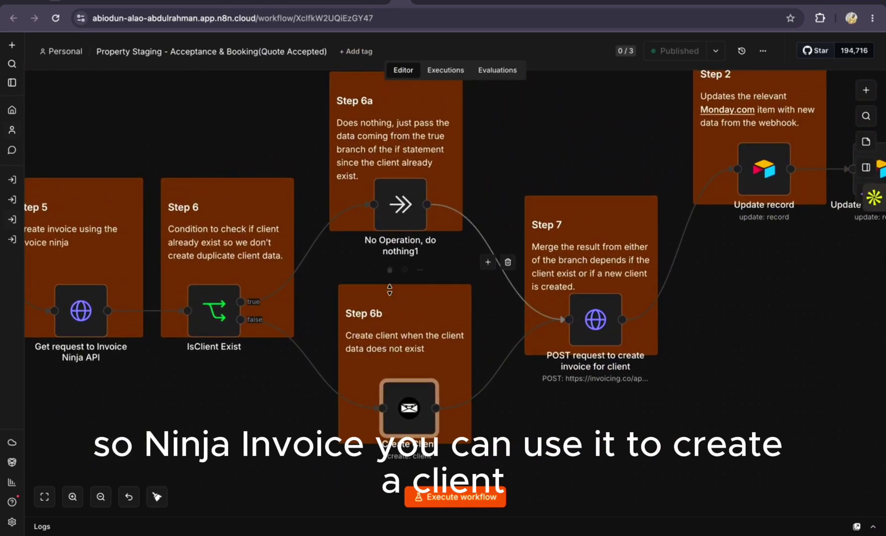
{"action": "scroll", "coordinate": [377, 377], "scroll_direction": "right", "scroll_amount": 3}
{"action": "scroll", "coordinate": [377, 377], "scroll_direction": "up", "scroll_amount": 1}
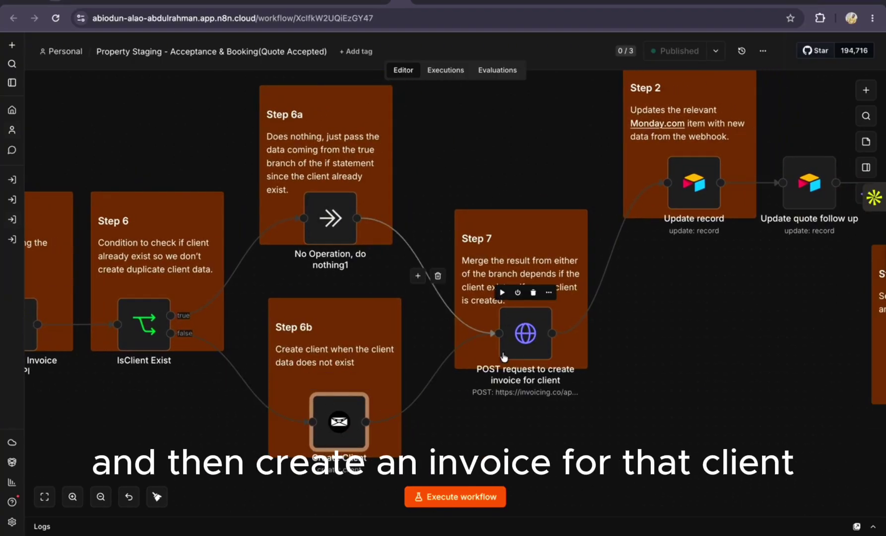
{"action": "scroll", "coordinate": [504, 356], "scroll_direction": "right", "scroll_amount": 5}
{"action": "scroll", "coordinate": [504, 357], "scroll_direction": "up", "scroll_amount": 2}
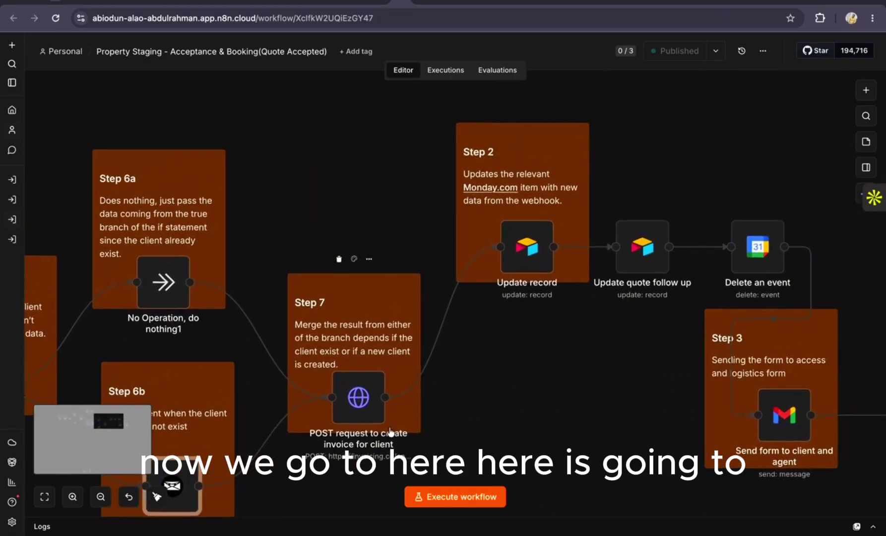
{"action": "scroll", "coordinate": [391, 433], "scroll_direction": "right", "scroll_amount": 2}
{"action": "scroll", "coordinate": [390, 432], "scroll_direction": "up", "scroll_amount": 1}
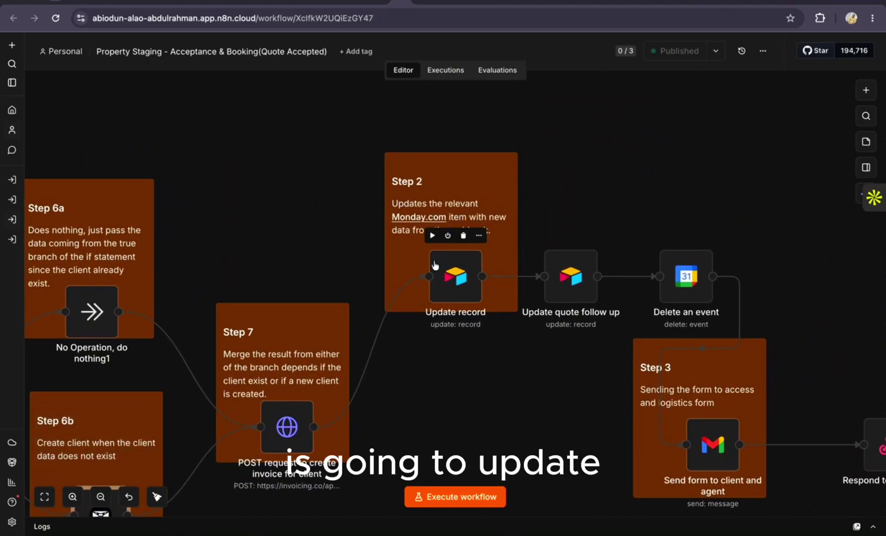
{"action": "left_click", "coordinate": [455, 282]}
Inspect the Update record step's settings, then close them
{"action": "double_click", "coordinate": [471, 299]}
{"action": "scroll", "coordinate": [414, 375], "scroll_direction": "down", "scroll_amount": 2}
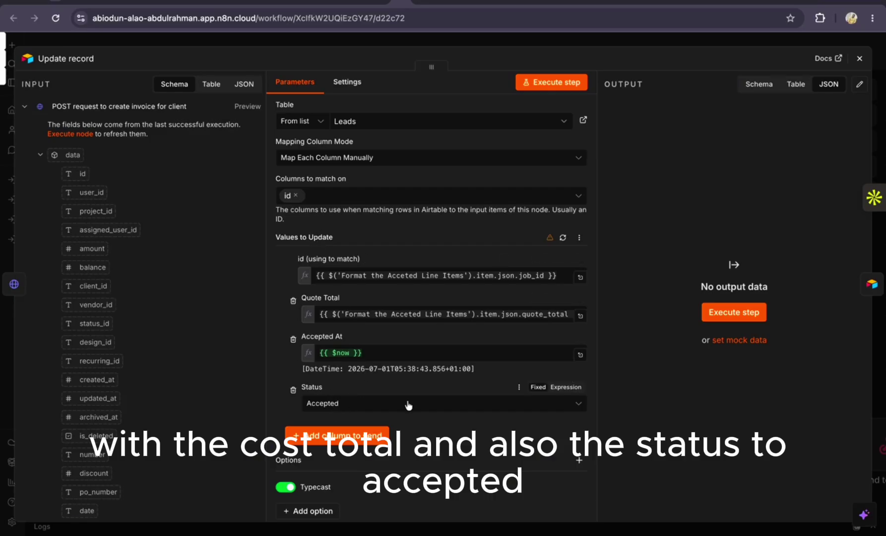
{"action": "left_click", "coordinate": [860, 58]}
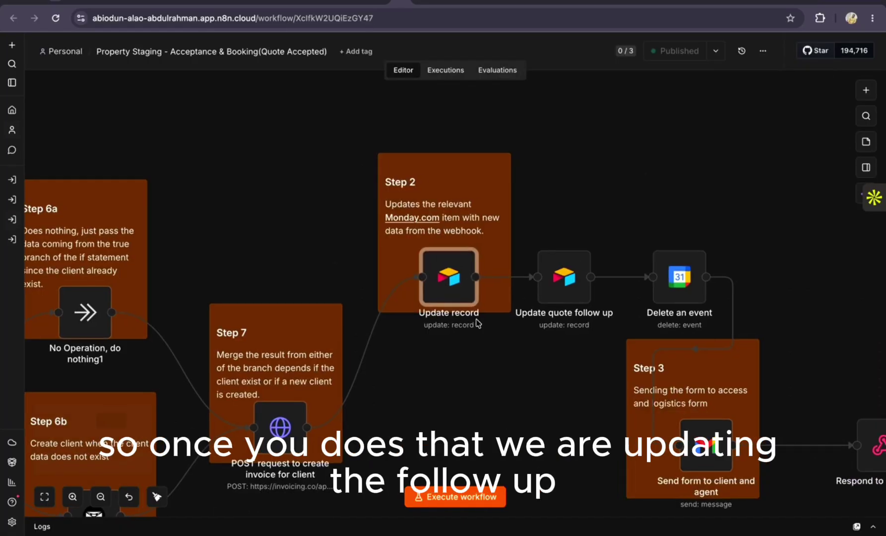
Inspect the Update quote follow up step, then switch to the Airtable base
{"action": "scroll", "coordinate": [521, 286], "scroll_direction": "right", "scroll_amount": 2}
{"action": "double_click", "coordinate": [530, 280]}
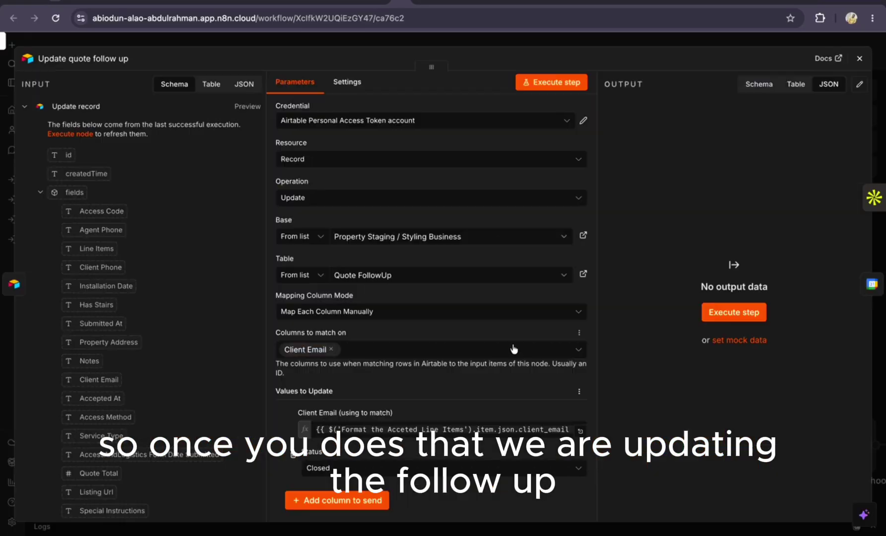
{"action": "left_click", "coordinate": [434, 5]}
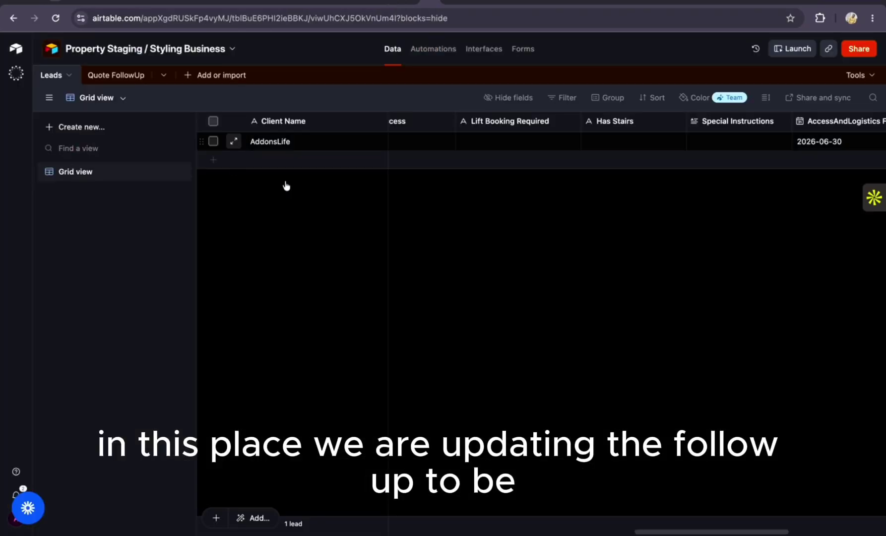
Delete the duplicate AddonsLife quote row from the Quote FollowUp table
{"action": "left_click", "coordinate": [128, 74]}
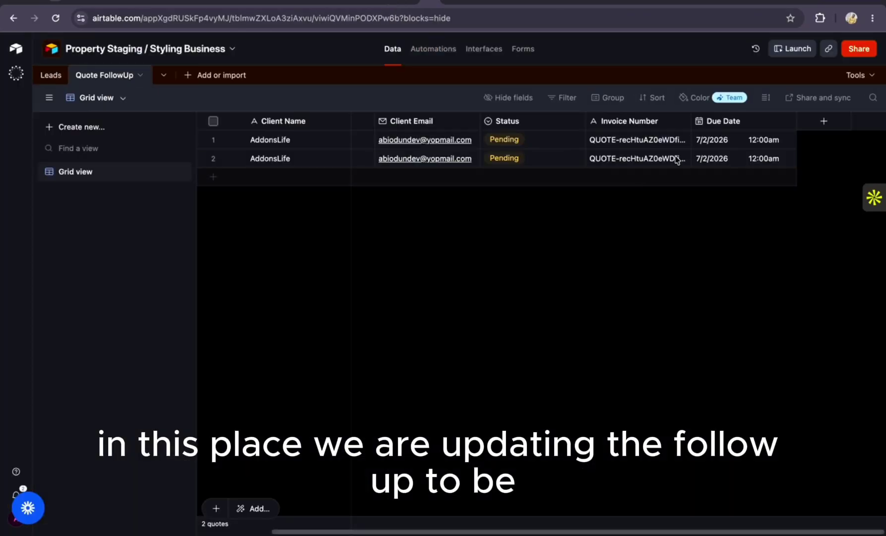
{"action": "left_click", "coordinate": [213, 159]}
{"action": "right_click", "coordinate": [215, 164]}
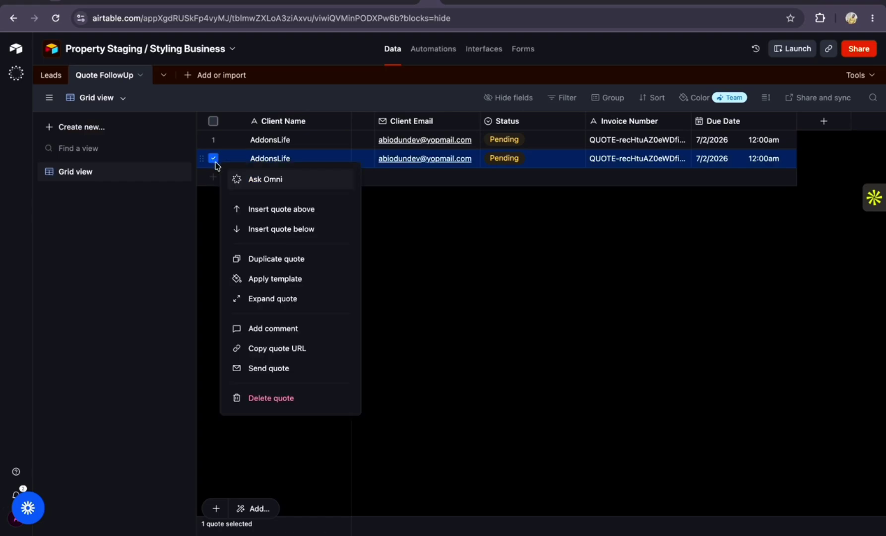
{"action": "left_click", "coordinate": [277, 397]}
Confirm the remaining quote's Status stays Pending, then go back to the n8n follow-up step
{"action": "left_click", "coordinate": [533, 142]}
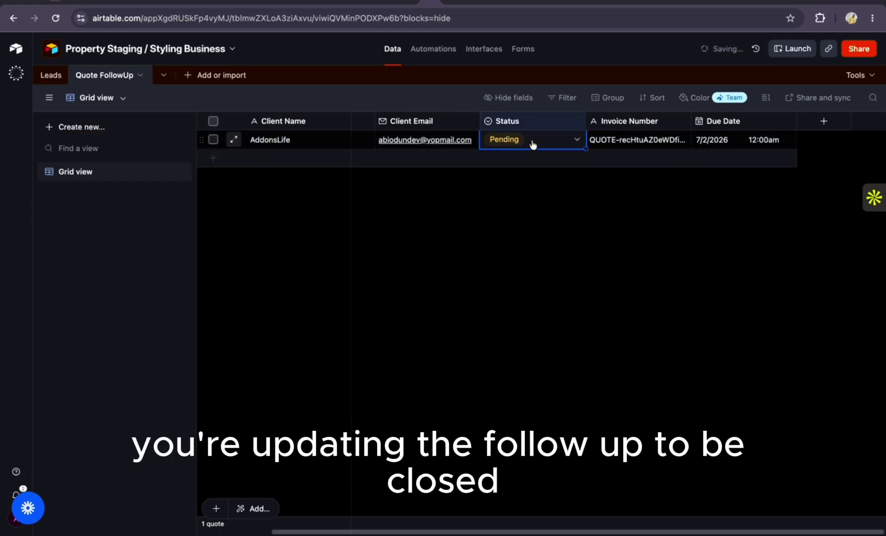
{"action": "left_click", "coordinate": [534, 141]}
{"action": "left_click", "coordinate": [267, 203]}
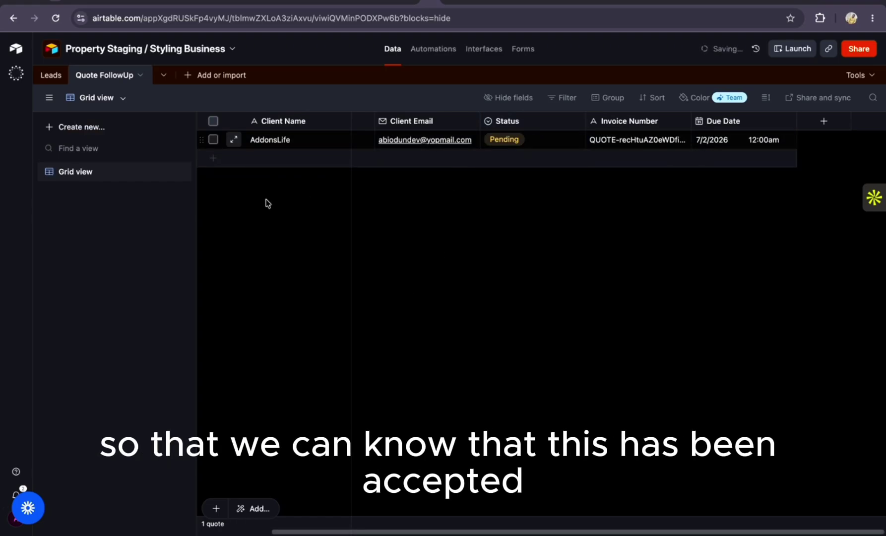
{"action": "left_click", "coordinate": [399, 6]}
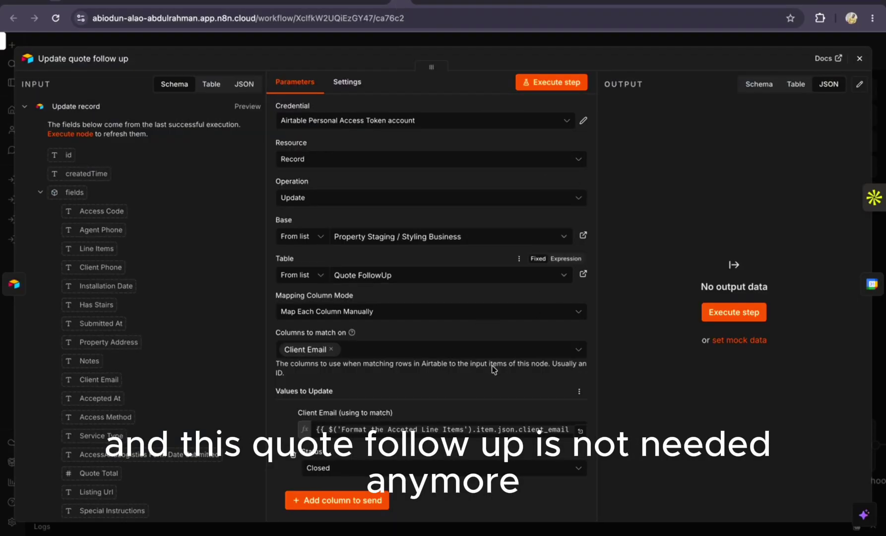
{"action": "scroll", "coordinate": [496, 381], "scroll_direction": "down", "scroll_amount": 3}
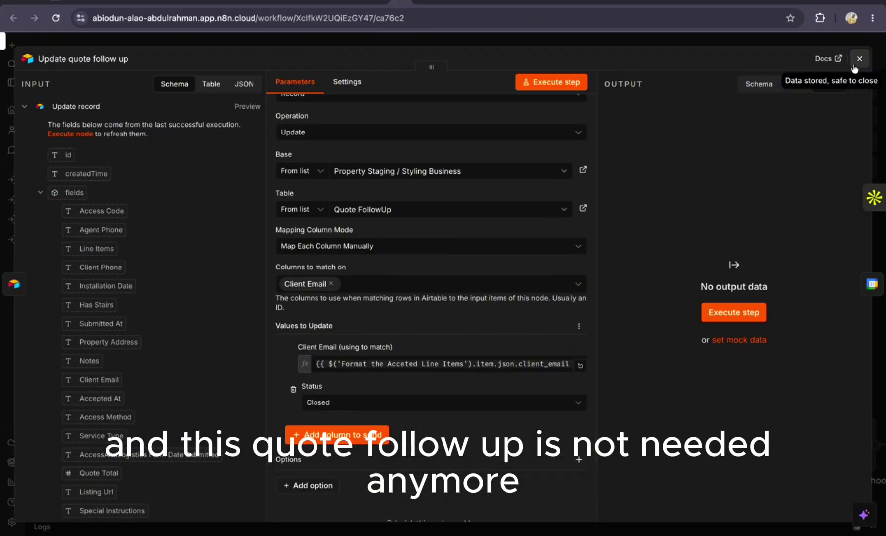
{"action": "left_click", "coordinate": [860, 58]}
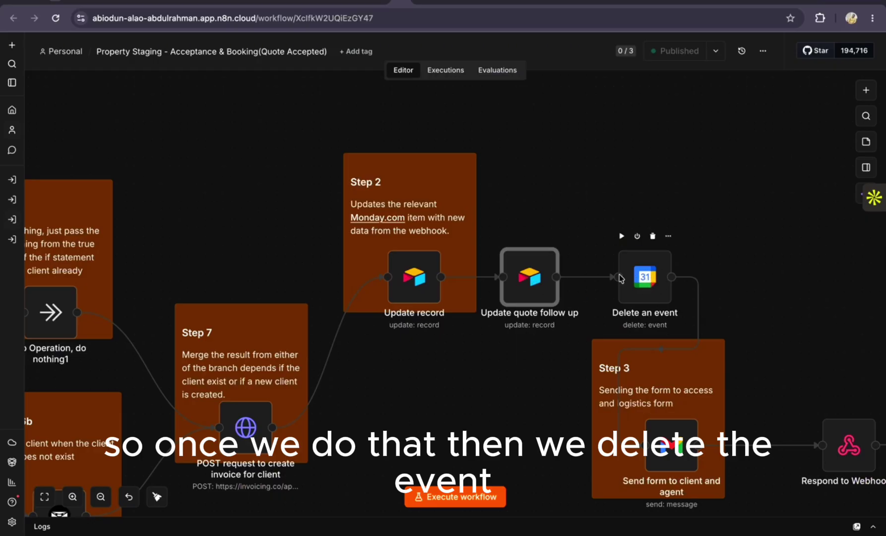
{"action": "scroll", "coordinate": [650, 407], "scroll_direction": "down", "scroll_amount": 2}
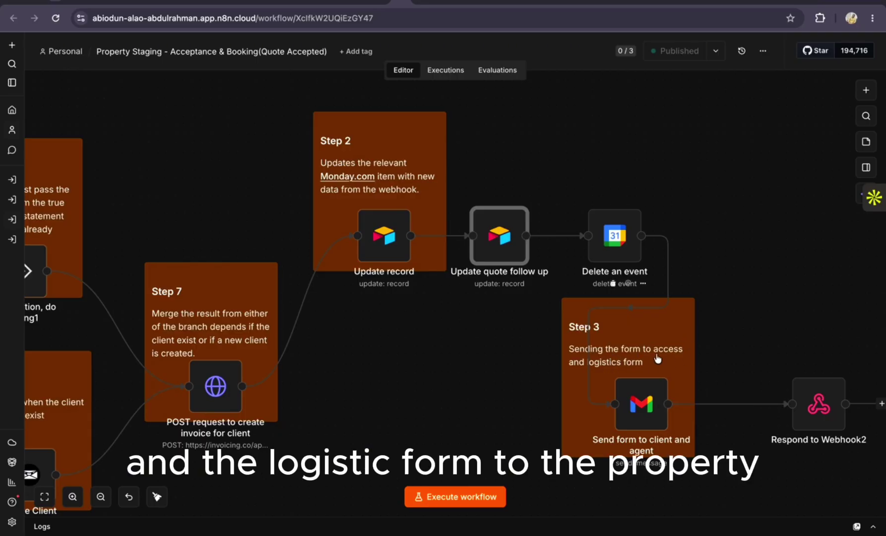
{"action": "mouse_move", "coordinate": [643, 390]}
{"action": "scroll", "coordinate": [644, 392], "scroll_direction": "right", "scroll_amount": 1}
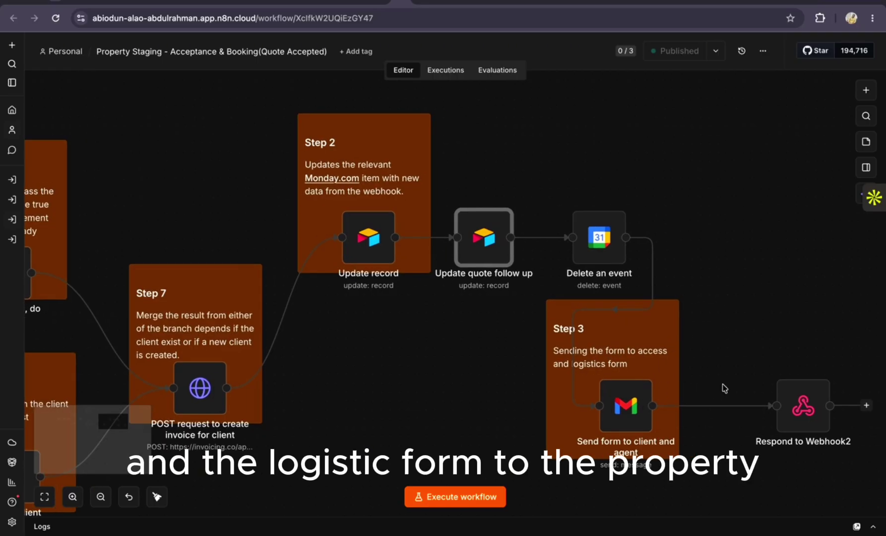
{"action": "scroll", "coordinate": [684, 391], "scroll_direction": "left", "scroll_amount": 4}
{"action": "scroll", "coordinate": [724, 389], "scroll_direction": "left", "scroll_amount": 4}
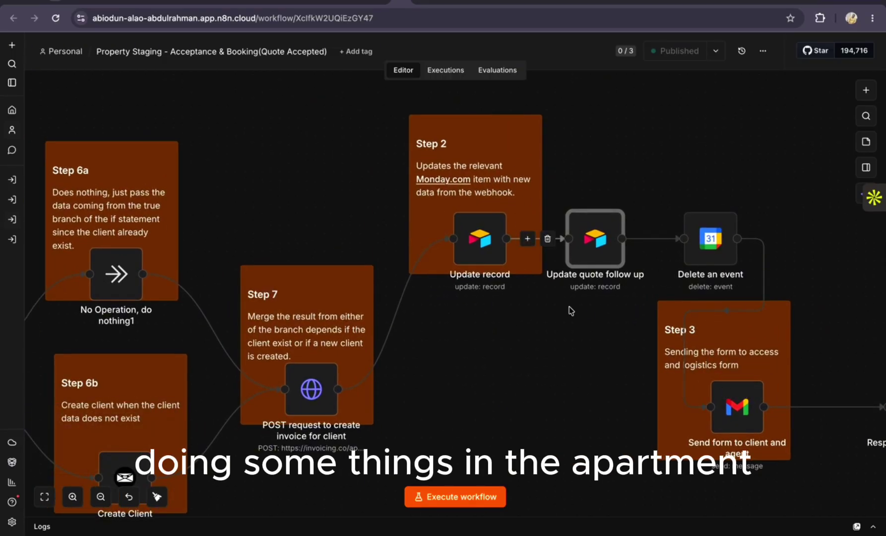
{"action": "scroll", "coordinate": [571, 311], "scroll_direction": "right", "scroll_amount": 3}
{"action": "scroll", "coordinate": [572, 311], "scroll_direction": "left", "scroll_amount": 2}
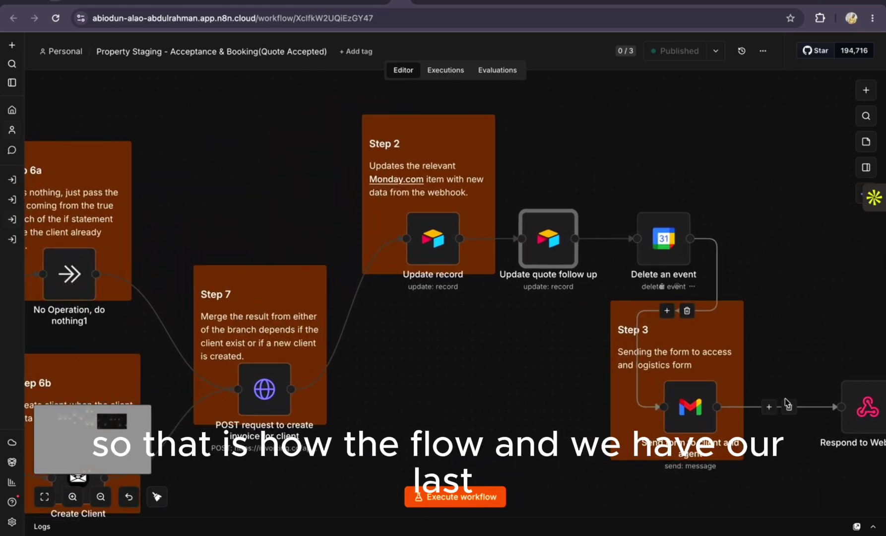
{"action": "scroll", "coordinate": [625, 394], "scroll_direction": "right", "scroll_amount": 5}
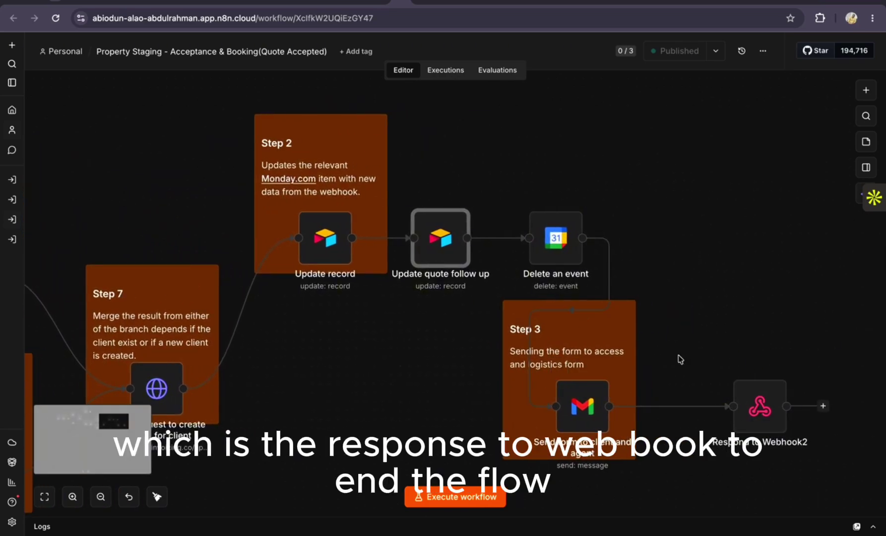
{"action": "scroll", "coordinate": [680, 359], "scroll_direction": "left", "scroll_amount": 8}
{"action": "scroll", "coordinate": [670, 362], "scroll_direction": "right", "scroll_amount": 2}
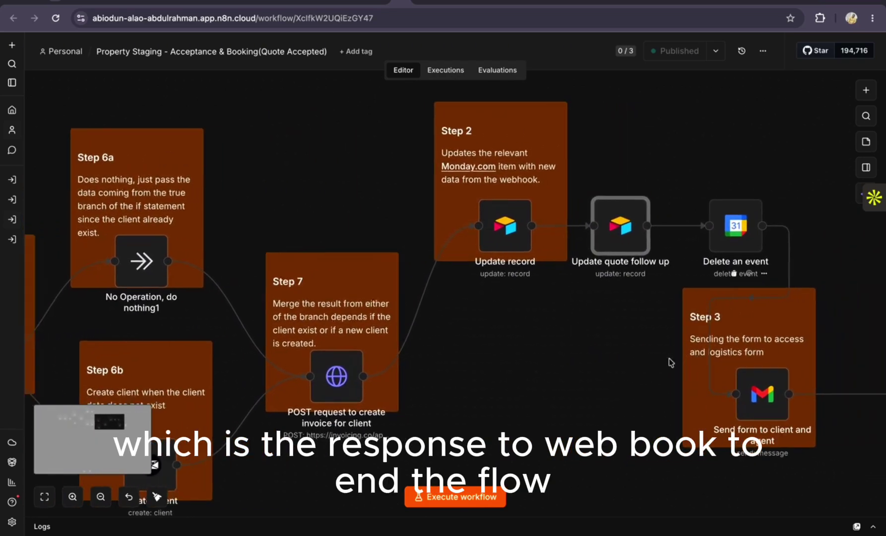
{"action": "scroll", "coordinate": [671, 362], "scroll_direction": "left", "scroll_amount": 20}
{"action": "scroll", "coordinate": [670, 364], "scroll_direction": "down", "scroll_amount": 2}
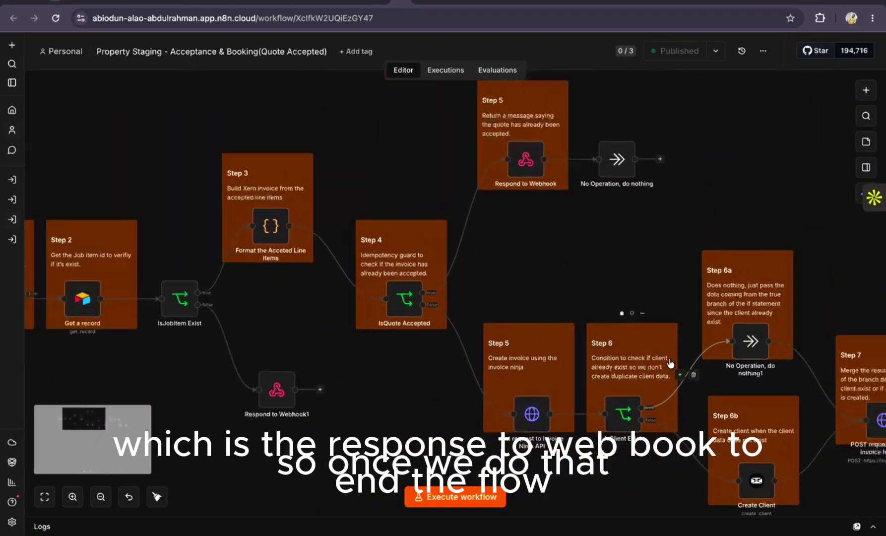
{"action": "scroll", "coordinate": [671, 364], "scroll_direction": "down", "scroll_amount": 2}
{"action": "scroll", "coordinate": [671, 363], "scroll_direction": "right", "scroll_amount": 5}
{"action": "scroll", "coordinate": [671, 364], "scroll_direction": "left", "scroll_amount": 3}
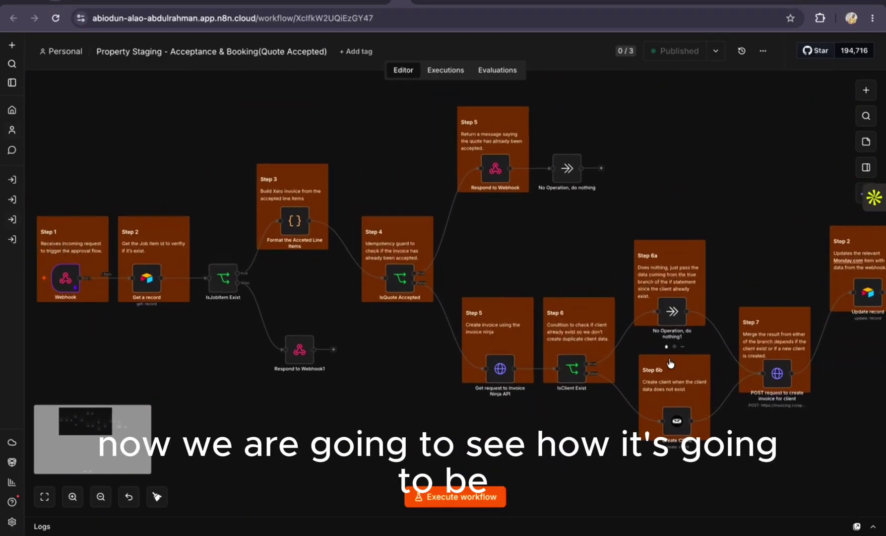
{"action": "scroll", "coordinate": [670, 364], "scroll_direction": "left", "scroll_amount": 3}
{"action": "scroll", "coordinate": [672, 365], "scroll_direction": "right", "scroll_amount": 2}
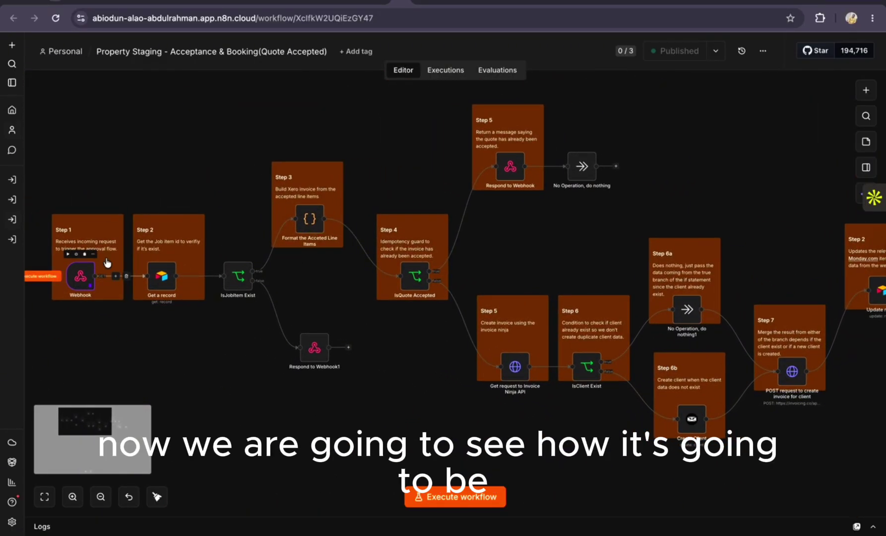
{"action": "left_click", "coordinate": [341, 10]}
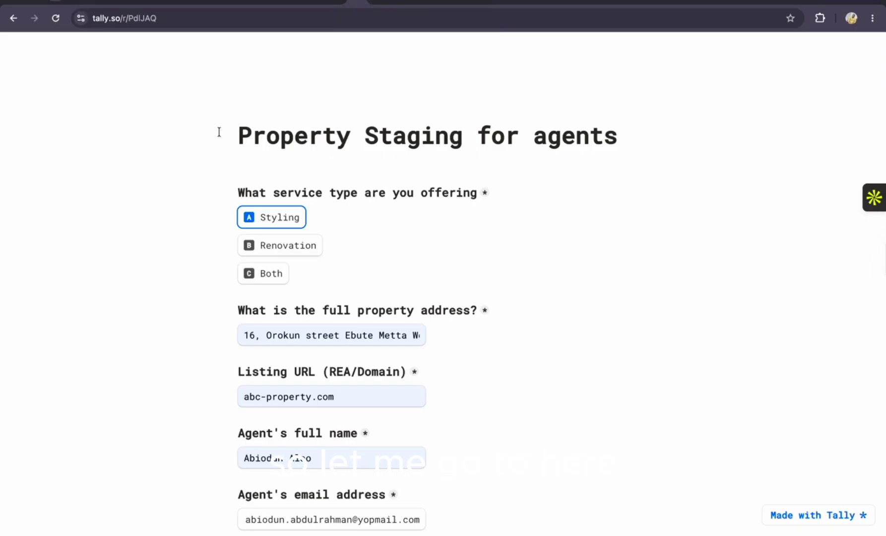
{"action": "left_click", "coordinate": [459, 4]}
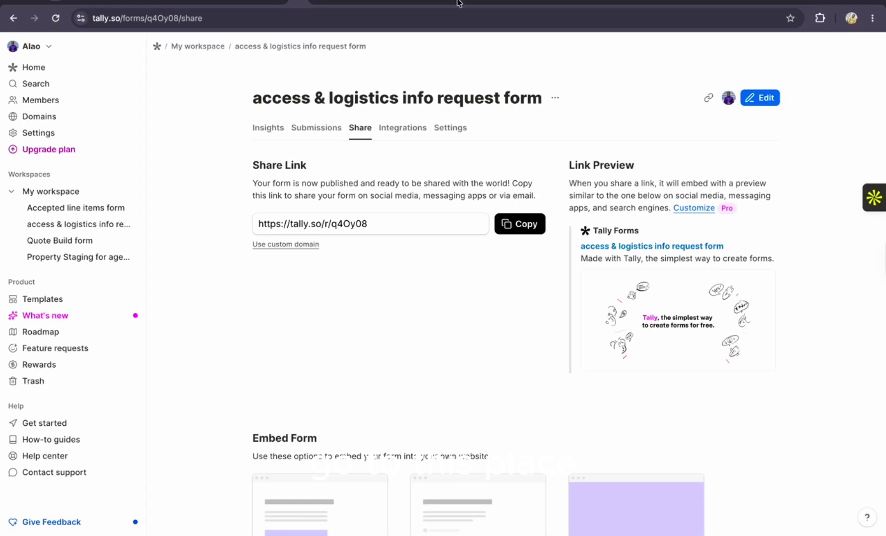
{"action": "left_click", "coordinate": [462, 3]}
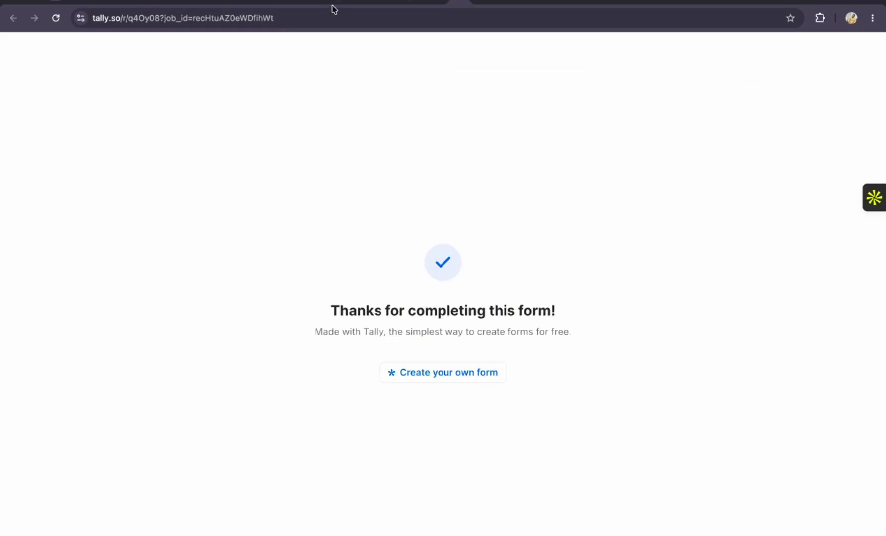
{"action": "left_click", "coordinate": [293, 5]}
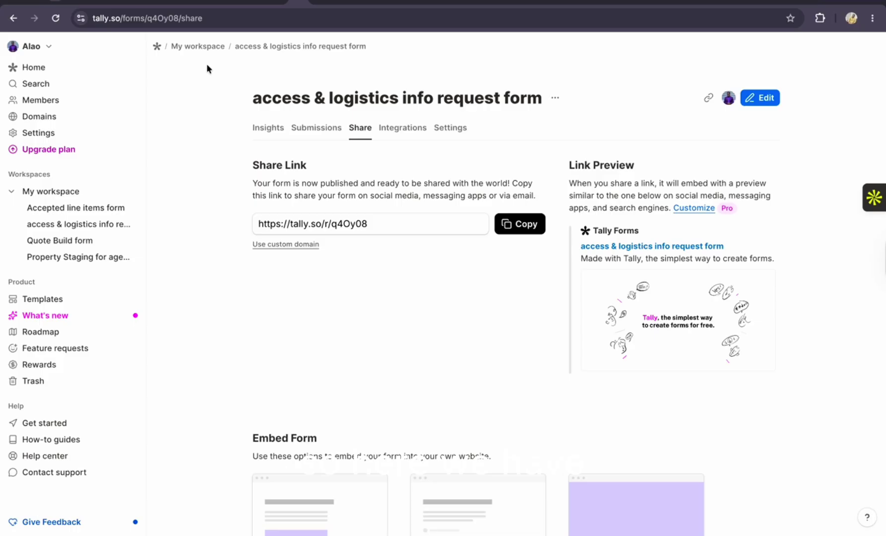
{"action": "left_click", "coordinate": [199, 47]}
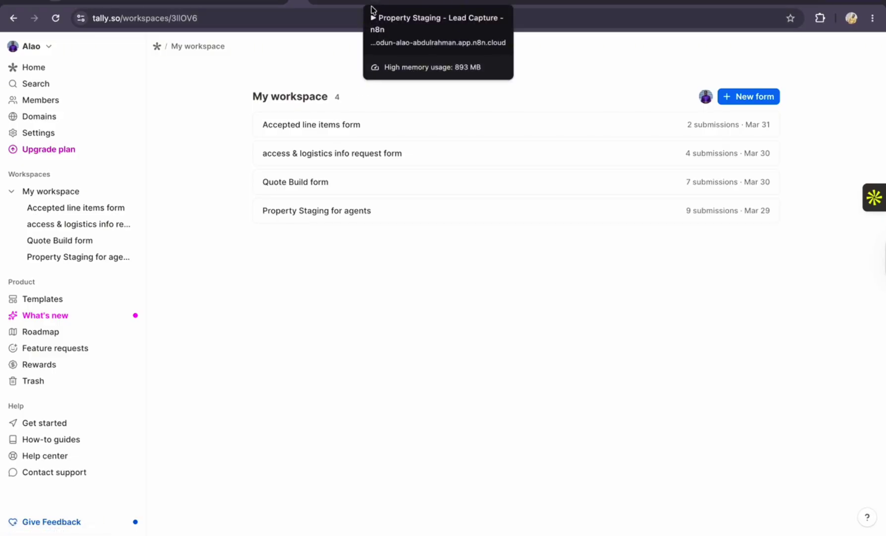
{"action": "left_click", "coordinate": [403, 6]}
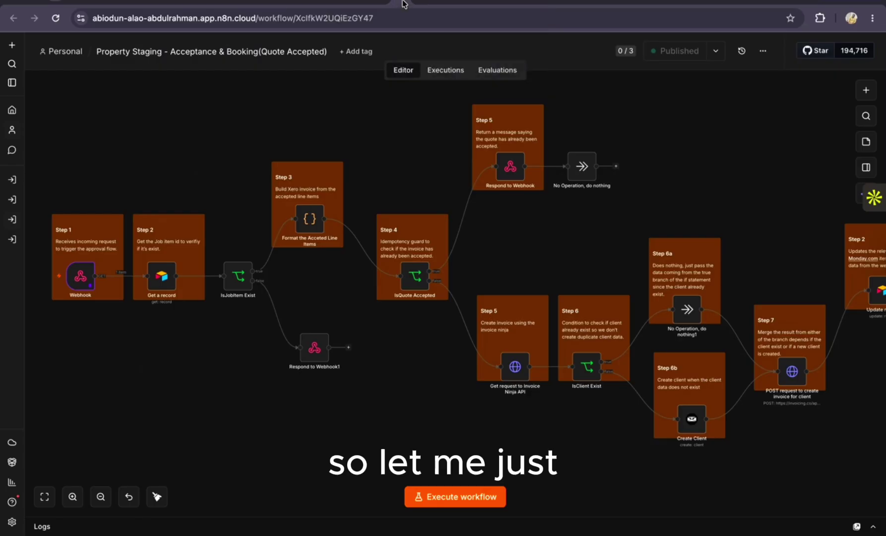
Unpin the test data from the Webhook trigger's output and close the node
{"action": "double_click", "coordinate": [81, 276]}
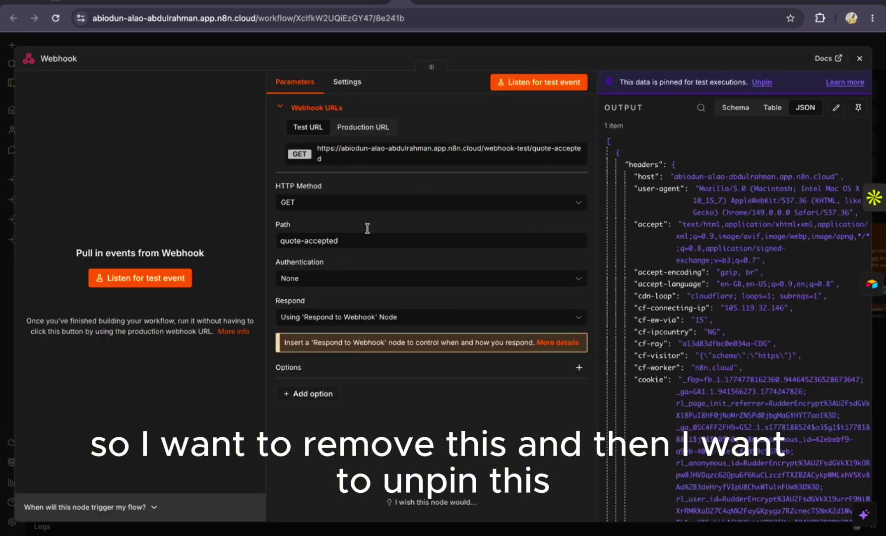
{"action": "scroll", "coordinate": [726, 410], "scroll_direction": "down", "scroll_amount": 10}
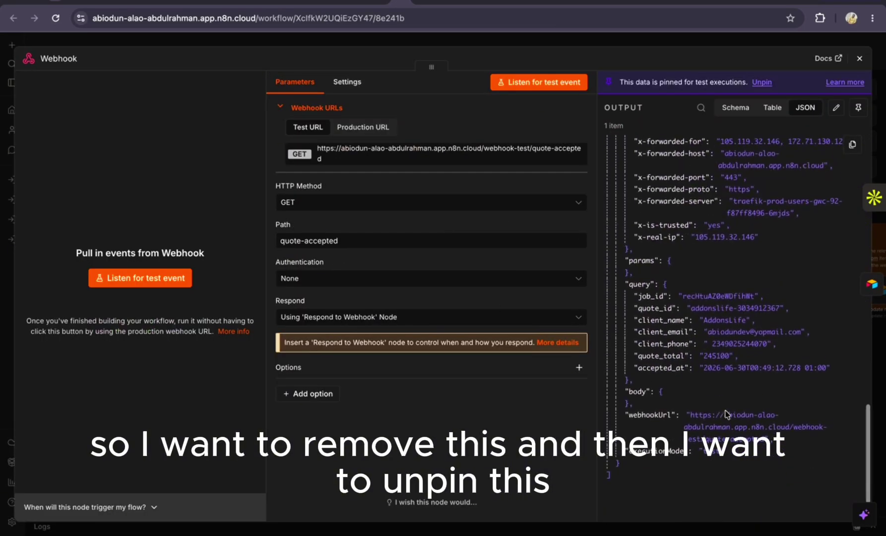
{"action": "scroll", "coordinate": [725, 410], "scroll_direction": "up", "scroll_amount": 5}
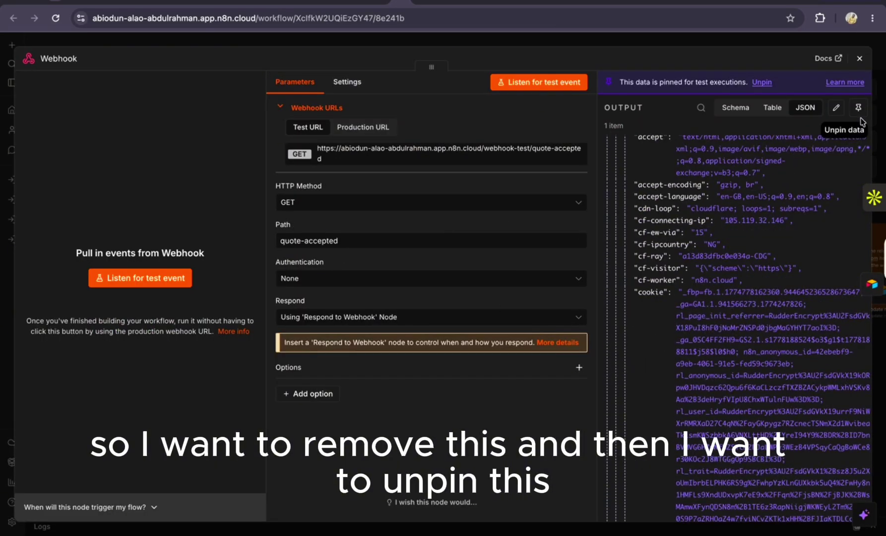
{"action": "left_click", "coordinate": [858, 107]}
{"action": "left_click", "coordinate": [859, 58]}
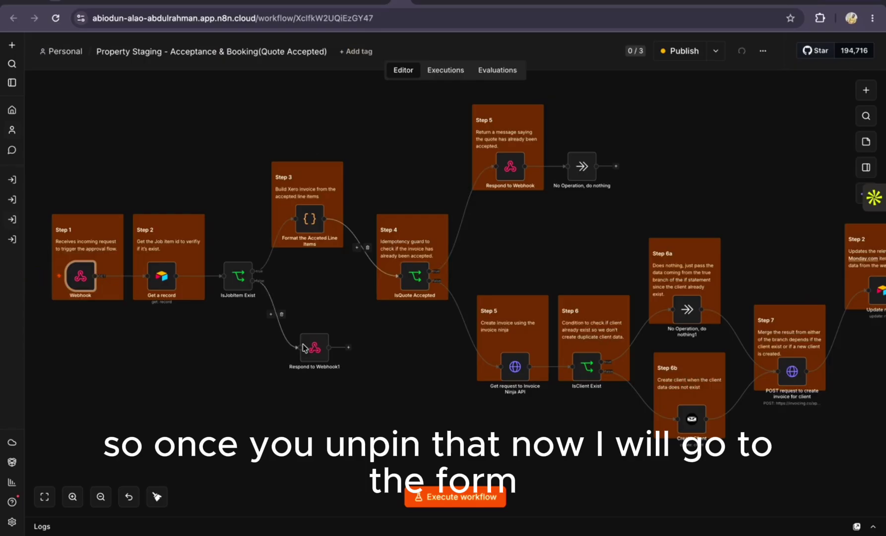
{"action": "scroll", "coordinate": [459, 286], "scroll_direction": "up", "scroll_amount": 2}
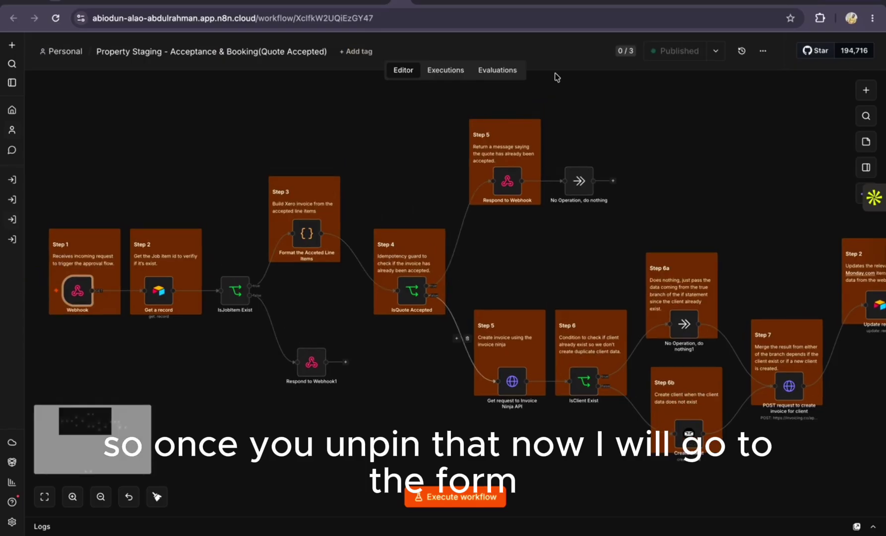
Read over the quote email's greeting in Yopmail, then check back in n8n
{"action": "left_click", "coordinate": [452, 7]}
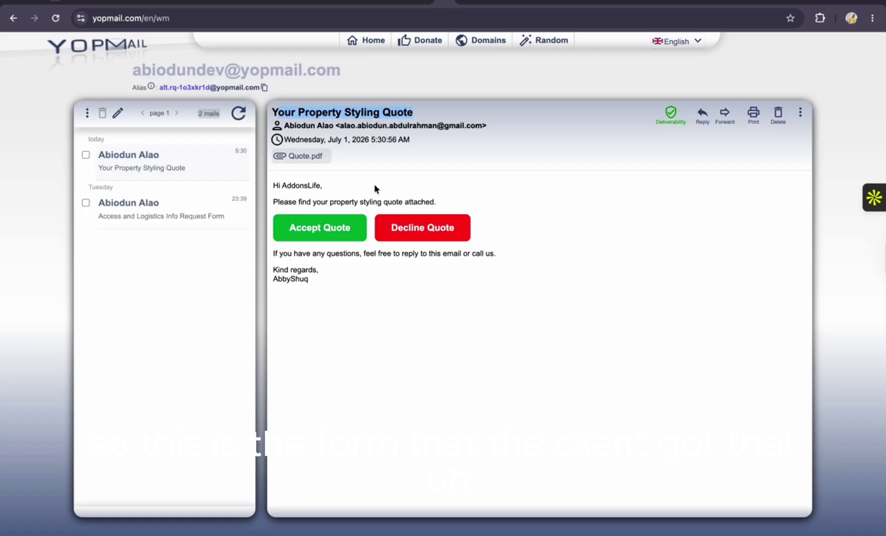
{"action": "left_click_drag", "start_coordinate": [433, 198], "coordinate": [271, 186]}
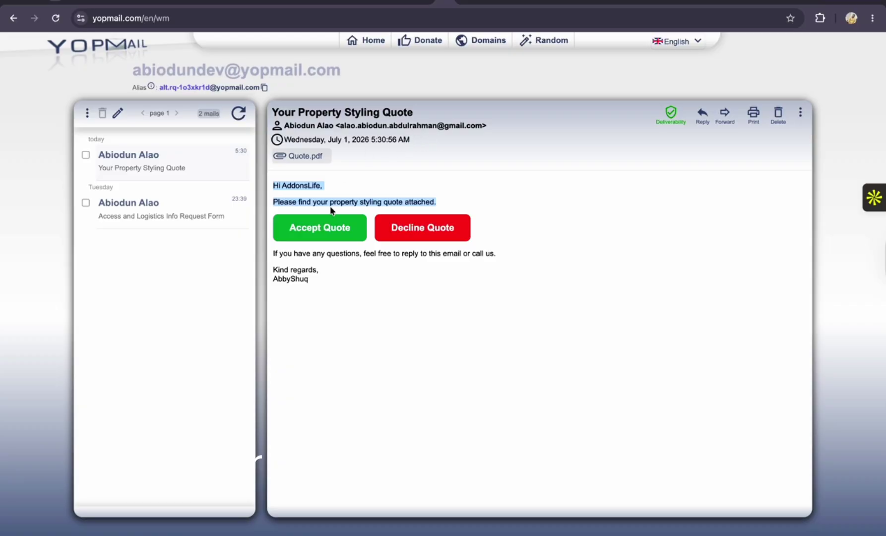
{"action": "left_click", "coordinate": [339, 188]}
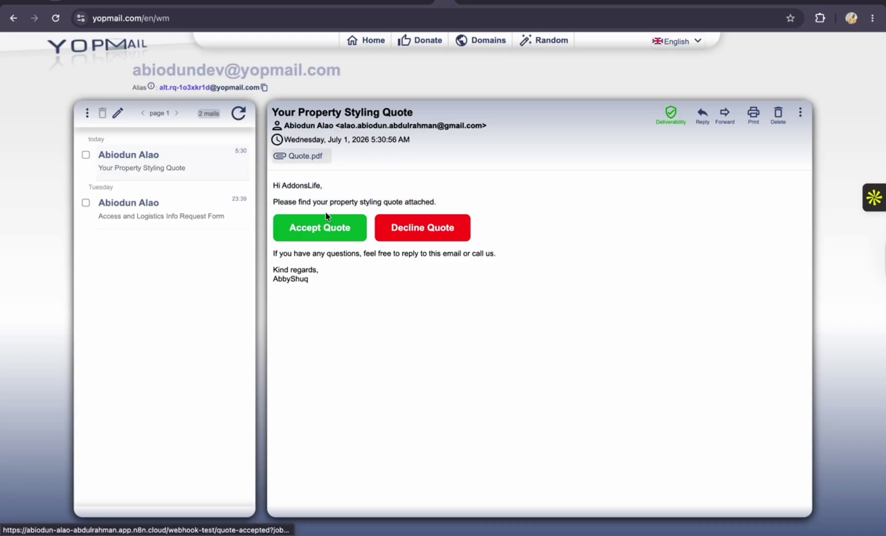
{"action": "left_click", "coordinate": [397, 4]}
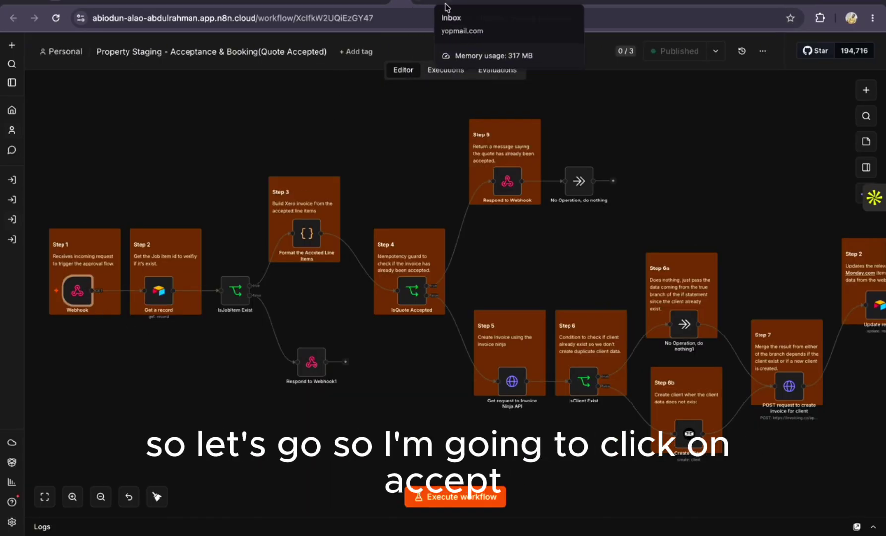
Follow the quote's accept link, which returns a 404 test-webhook not registered error
{"action": "left_click", "coordinate": [449, 5]}
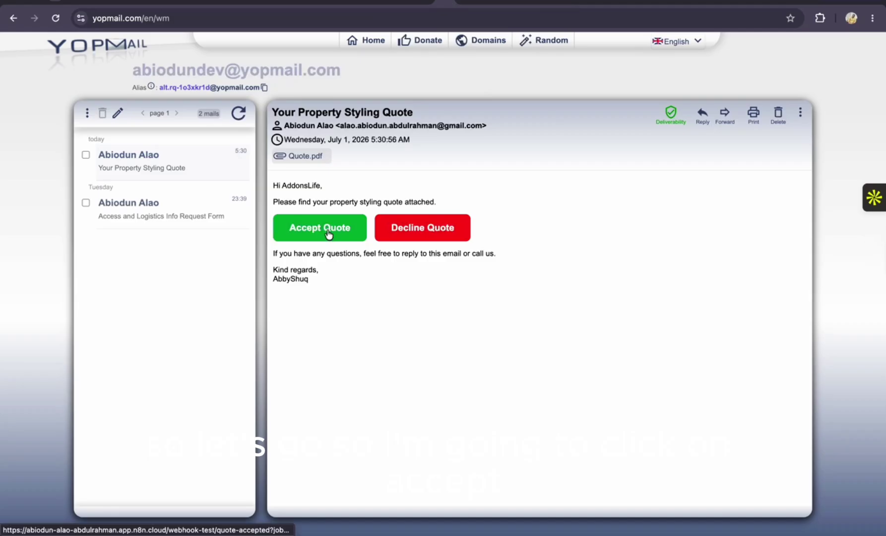
{"action": "left_click", "coordinate": [316, 241]}
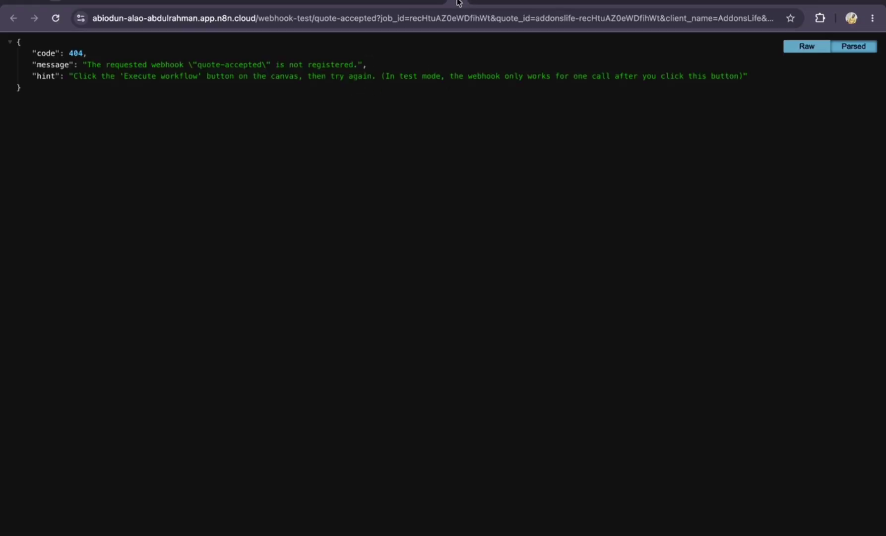
{"action": "left_click", "coordinate": [425, 8]}
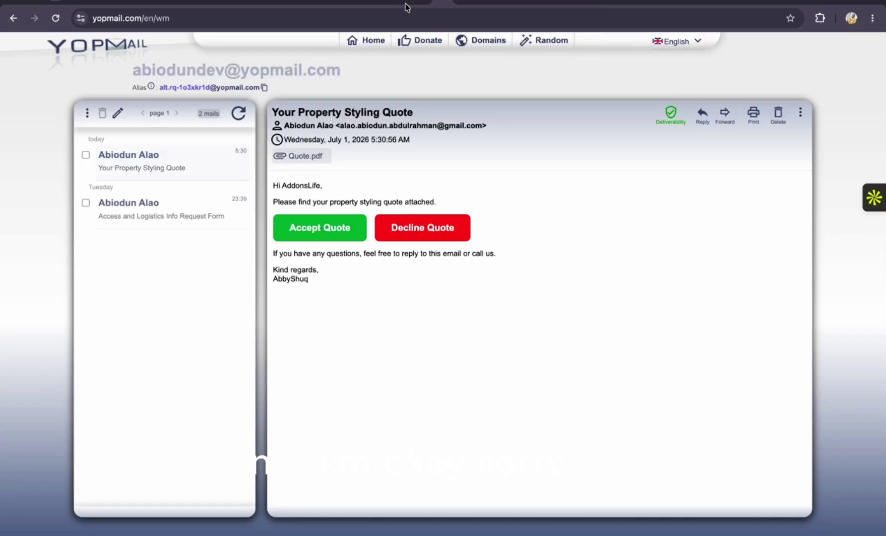
Set the Quote Accepted workflow waiting for a test call, then accept the quote in Yopmail
{"action": "left_click", "coordinate": [403, 6]}
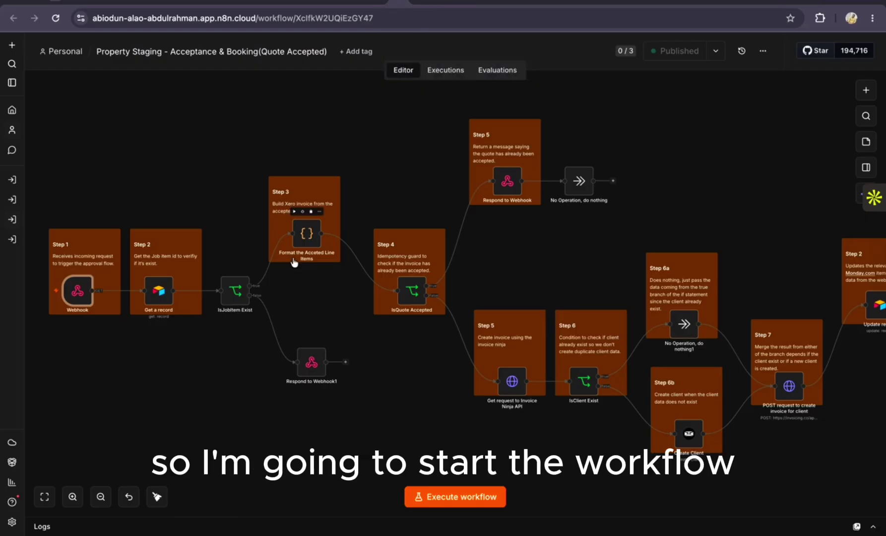
{"action": "left_click", "coordinate": [460, 497]}
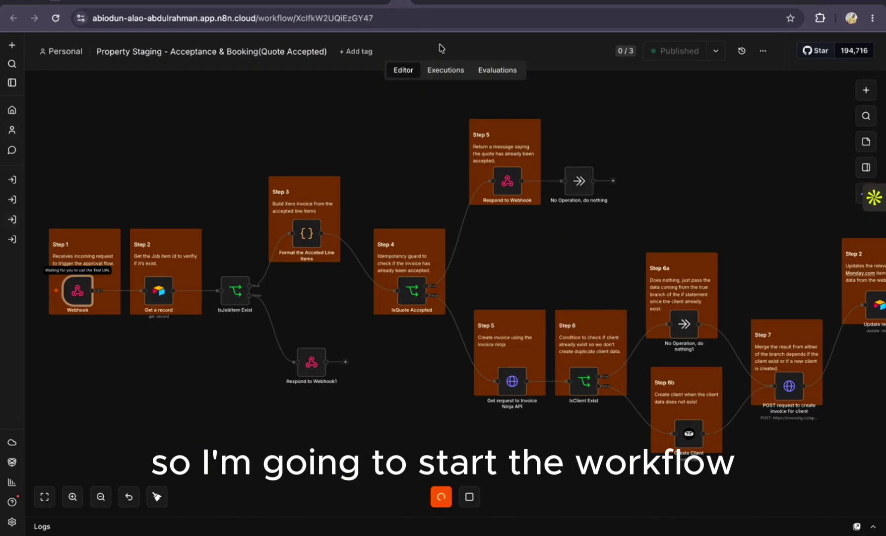
{"action": "left_click", "coordinate": [438, 9]}
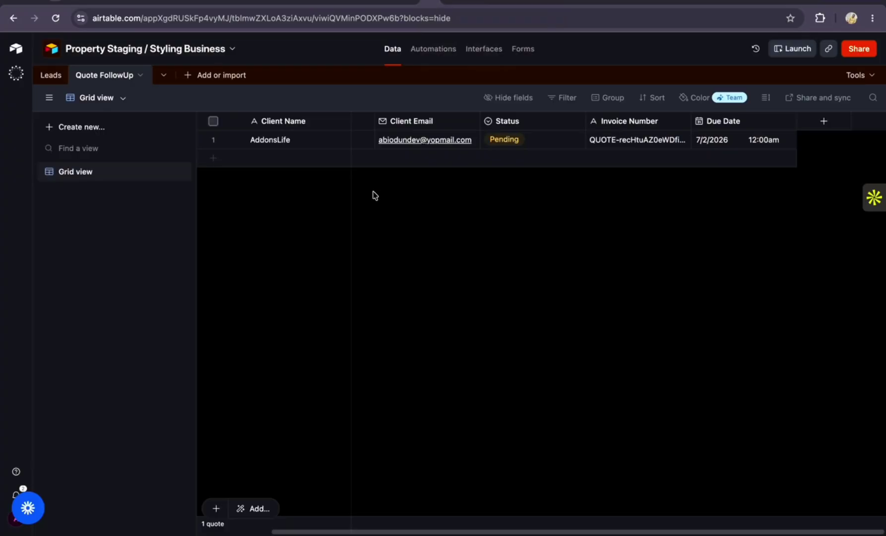
{"action": "left_click", "coordinate": [428, 5]}
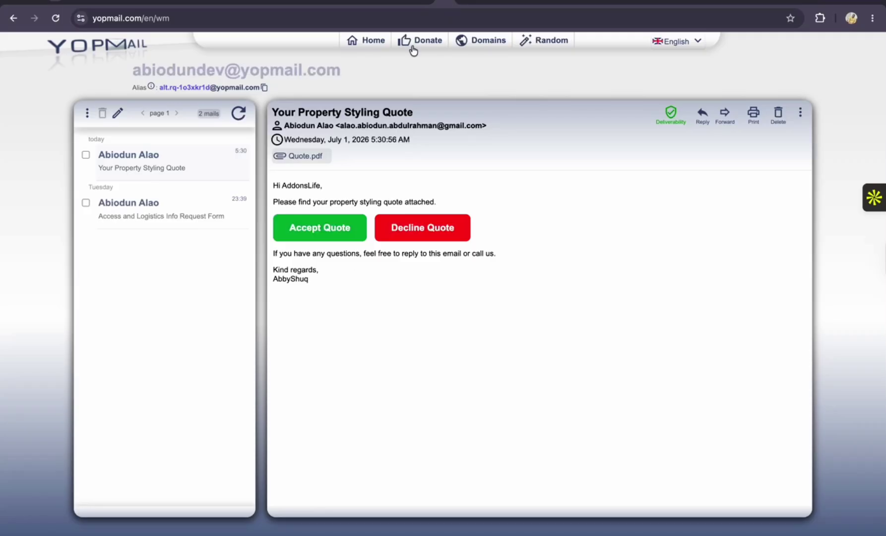
{"action": "left_click", "coordinate": [326, 229]}
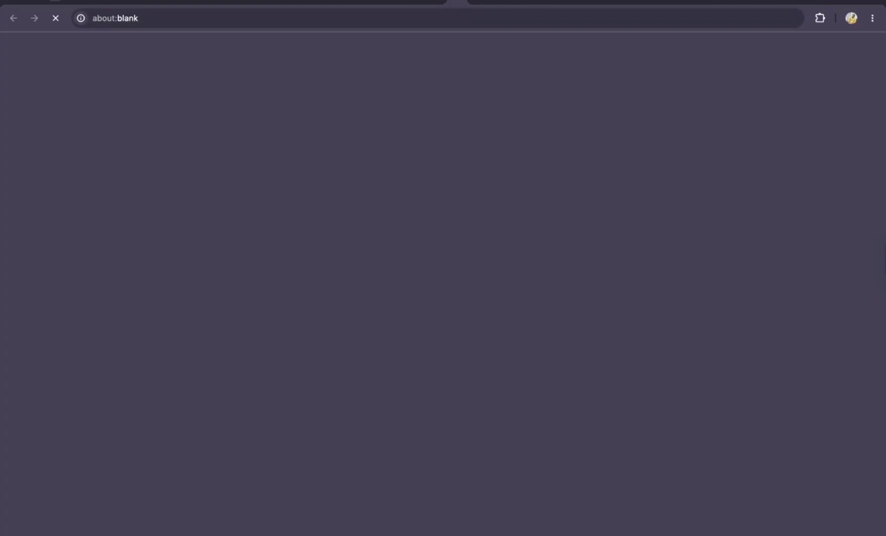
Confirm the green run and the 'Email sent successfully to both client and agent' response
{"action": "left_click", "coordinate": [399, 4]}
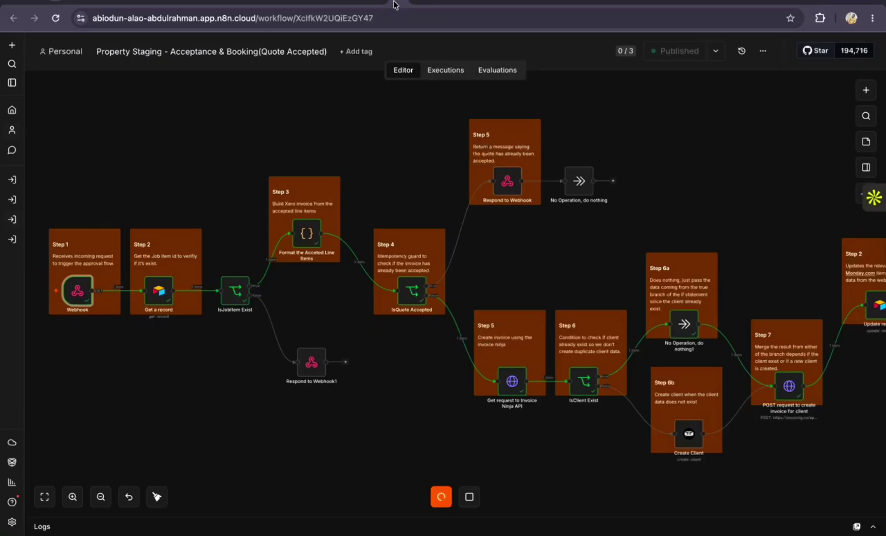
{"action": "scroll", "coordinate": [406, 248], "scroll_direction": "right", "scroll_amount": 1}
{"action": "scroll", "coordinate": [406, 248], "scroll_direction": "right", "scroll_amount": 1}
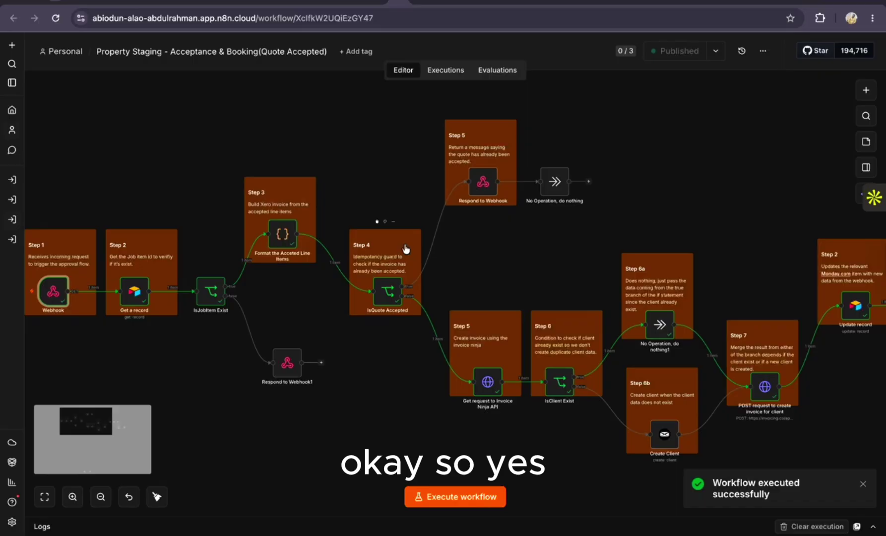
{"action": "left_click", "coordinate": [461, 6]}
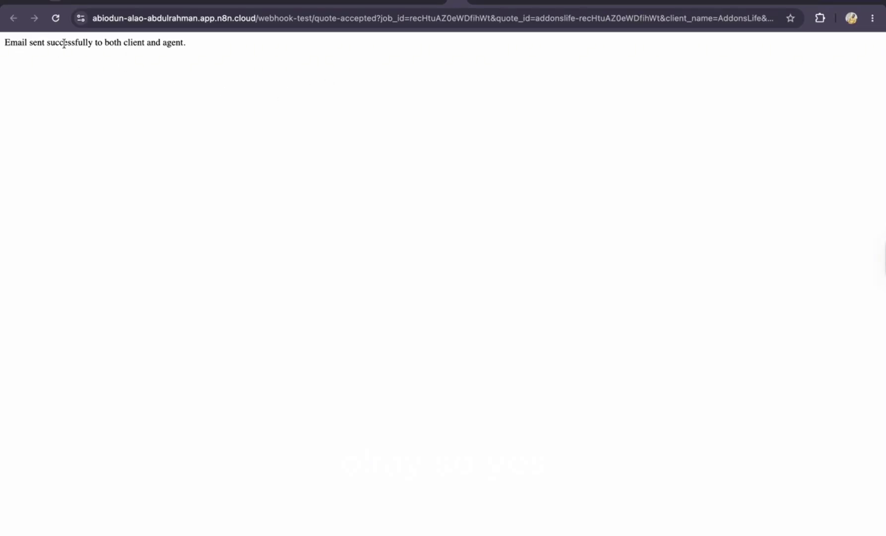
Review the green n8n run through the webhook reply, then view Quote FollowUp marked Closed
{"action": "left_click_drag", "start_coordinate": [192, 43], "coordinate": [1, 46]}
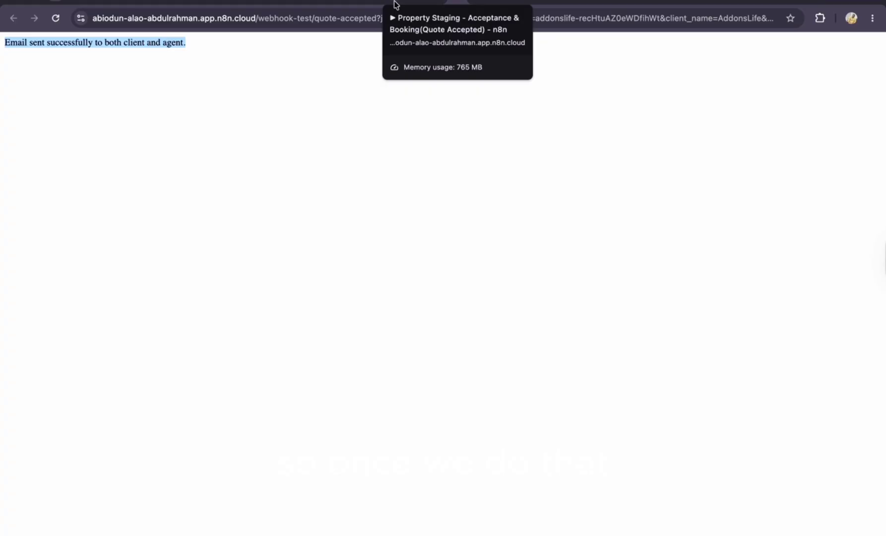
{"action": "left_click", "coordinate": [395, 5]}
{"action": "scroll", "coordinate": [345, 289], "scroll_direction": "left", "scroll_amount": 2}
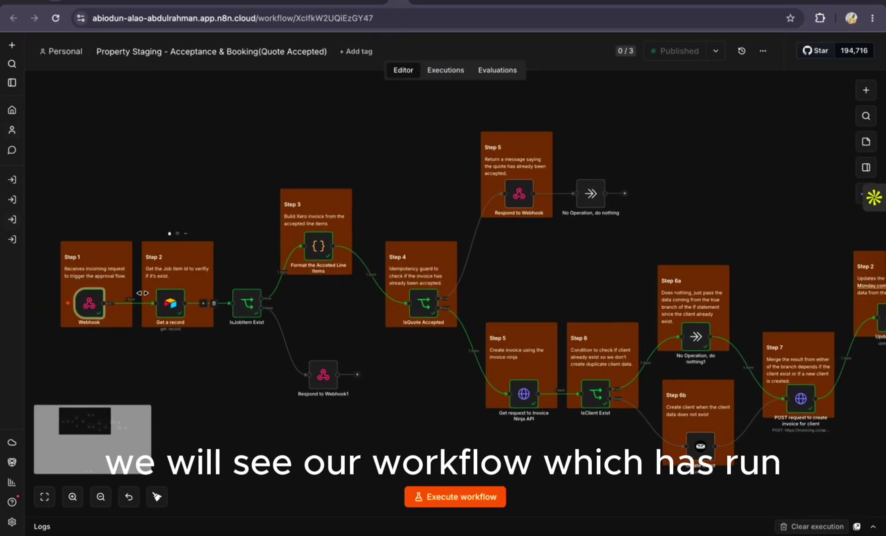
{"action": "scroll", "coordinate": [201, 314], "scroll_direction": "right", "scroll_amount": 3}
{"action": "scroll", "coordinate": [202, 314], "scroll_direction": "right", "scroll_amount": 4}
{"action": "scroll", "coordinate": [202, 314], "scroll_direction": "down", "scroll_amount": 1}
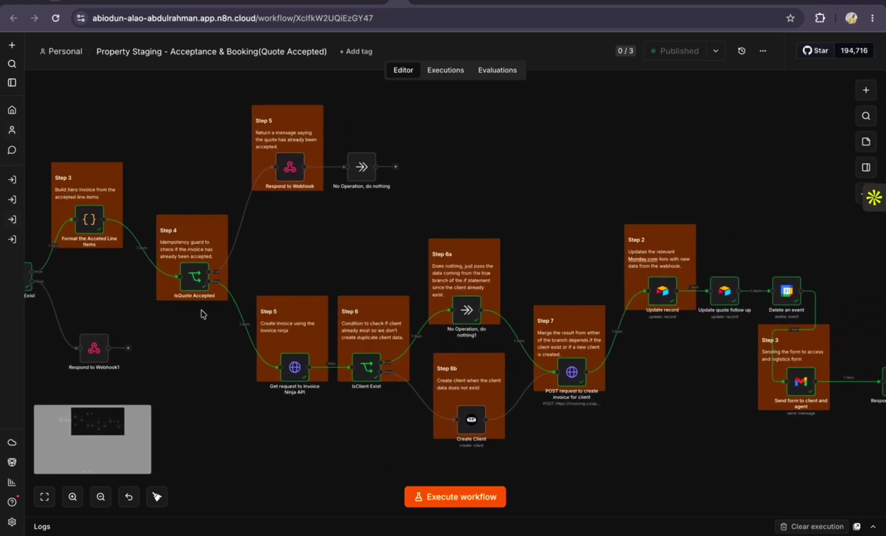
{"action": "scroll", "coordinate": [202, 313], "scroll_direction": "right", "scroll_amount": 2}
{"action": "scroll", "coordinate": [202, 314], "scroll_direction": "down", "scroll_amount": 1}
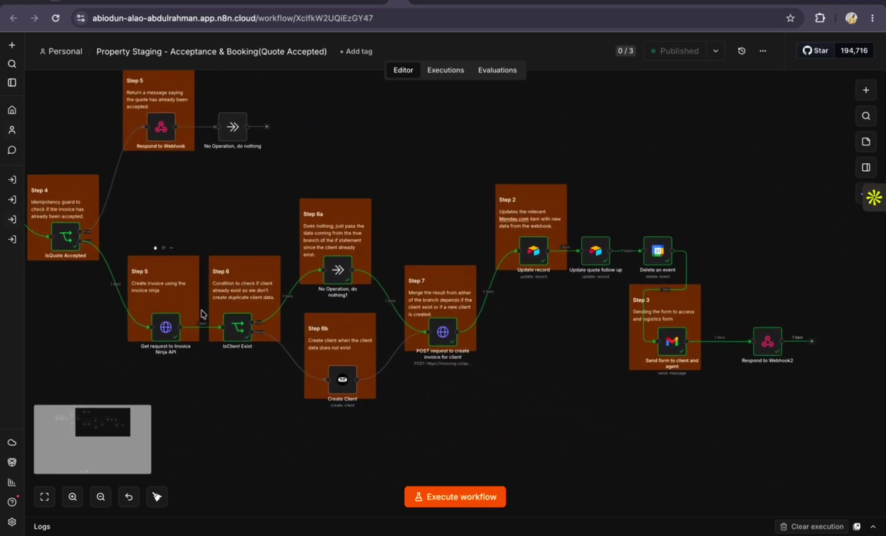
{"action": "scroll", "coordinate": [232, 325], "scroll_direction": "right", "scroll_amount": 1}
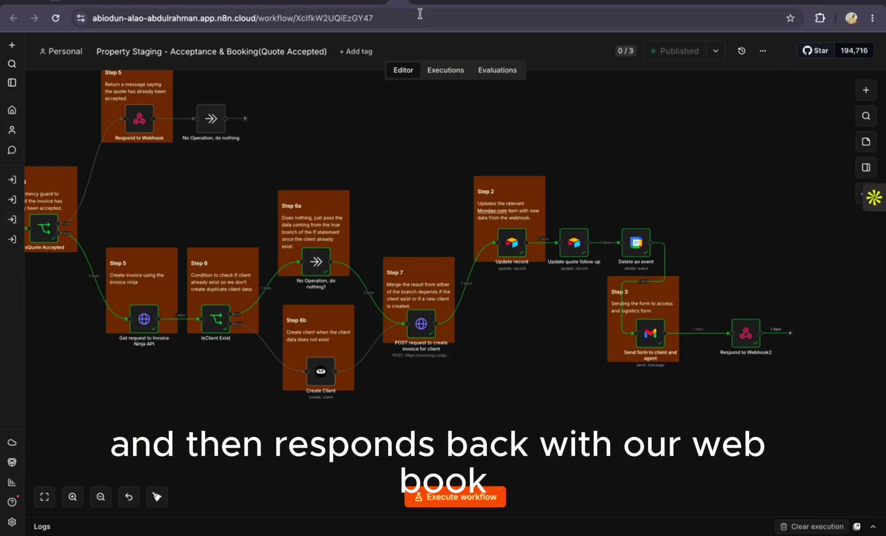
{"action": "left_click", "coordinate": [429, 6]}
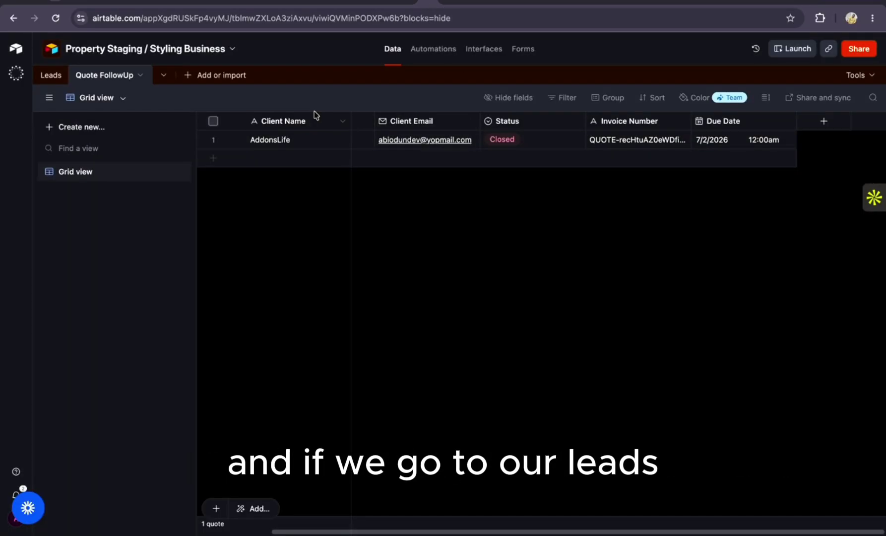
Check the Leads record shows Accepted, Quote Total 245,100 and Accepted At 2026-07-01
{"action": "left_click", "coordinate": [45, 77]}
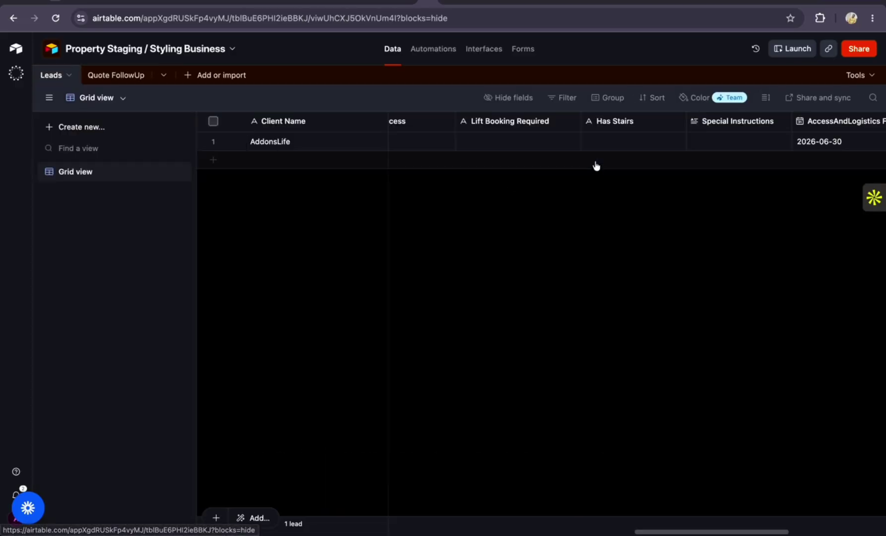
{"action": "scroll", "coordinate": [641, 145], "scroll_direction": "right", "scroll_amount": 6}
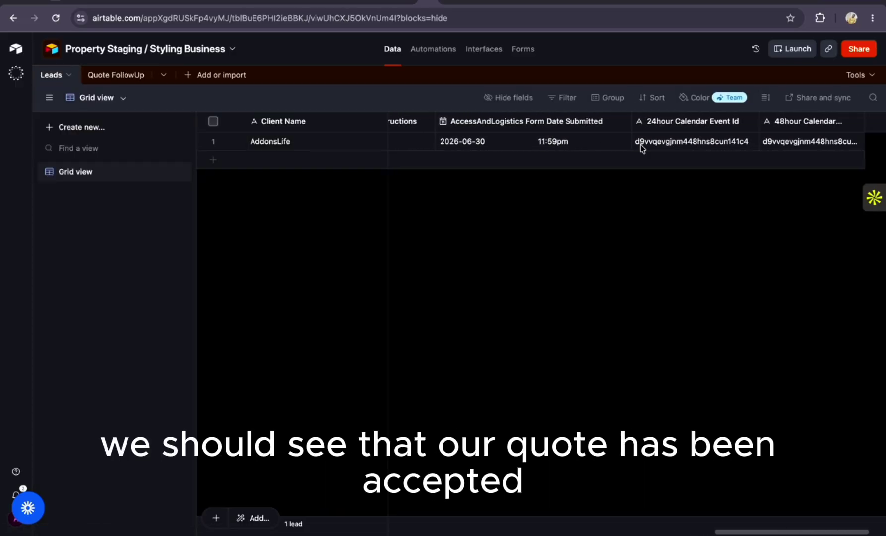
{"action": "scroll", "coordinate": [641, 145], "scroll_direction": "left", "scroll_amount": 10}
{"action": "scroll", "coordinate": [640, 147], "scroll_direction": "left", "scroll_amount": 6}
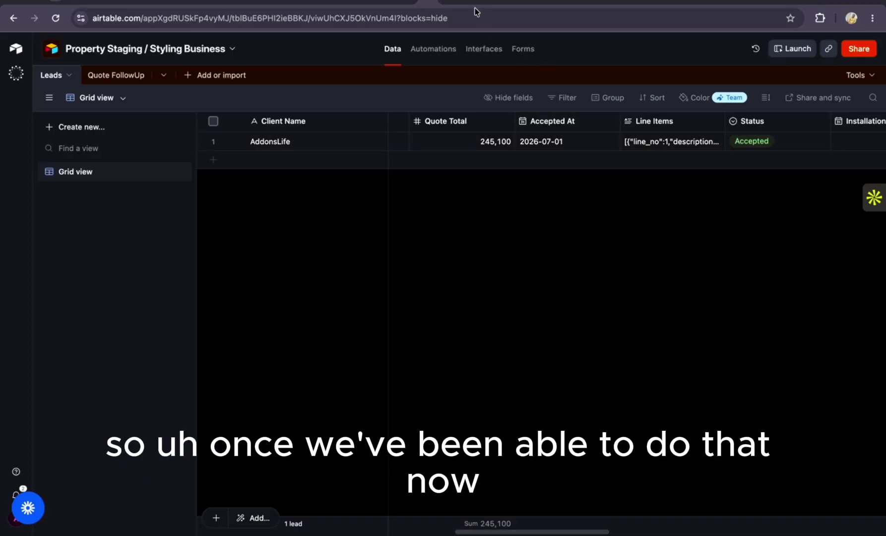
{"action": "scroll", "coordinate": [645, 144], "scroll_direction": "right", "scroll_amount": 5}
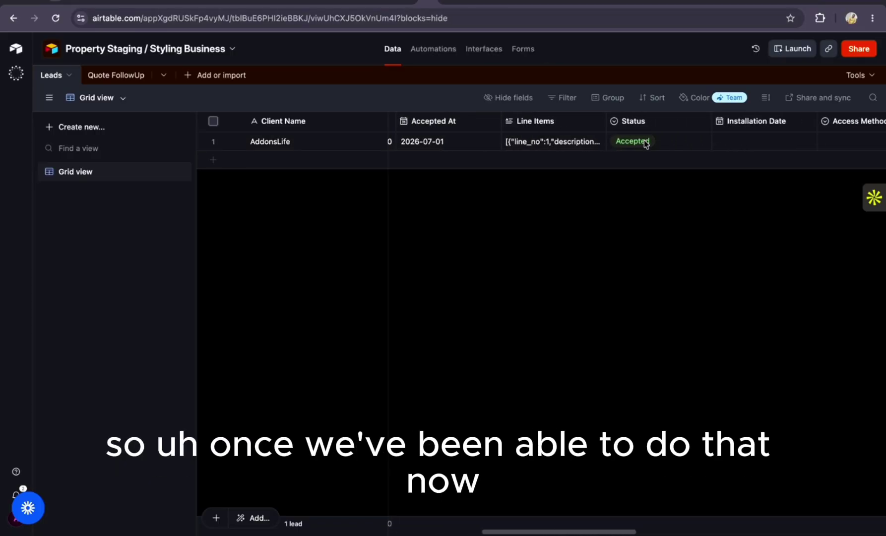
{"action": "left_click", "coordinate": [445, 4]}
Refresh Yopmail, open the Access and Logistics email and follow Provide Access Details to Tally
{"action": "left_click", "coordinate": [237, 115]}
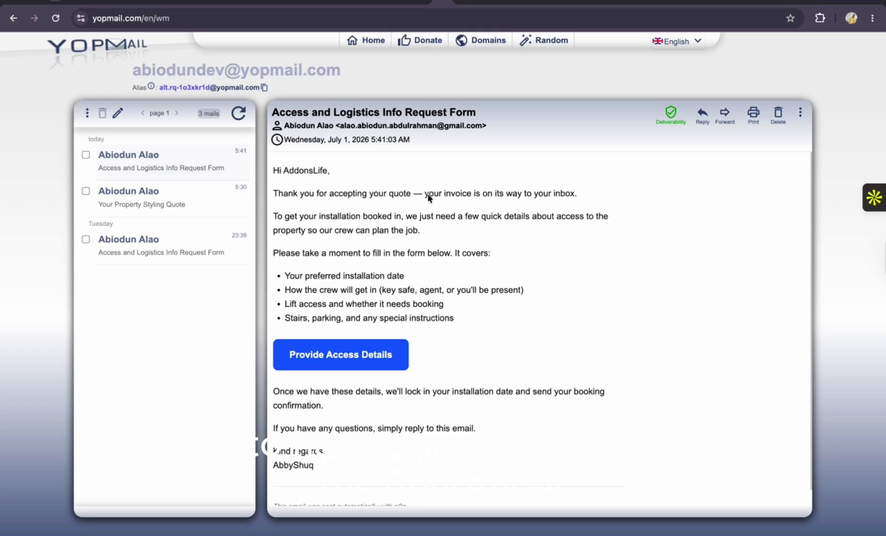
{"action": "left_click", "coordinate": [352, 358]}
{"action": "scroll", "coordinate": [349, 209], "scroll_direction": "down", "scroll_amount": 2}
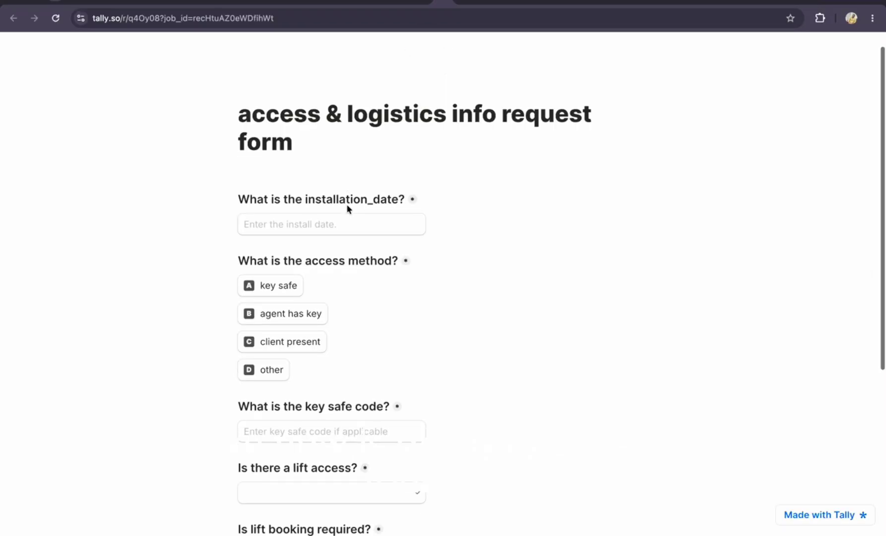
{"action": "scroll", "coordinate": [349, 209], "scroll_direction": "up", "scroll_amount": 1}
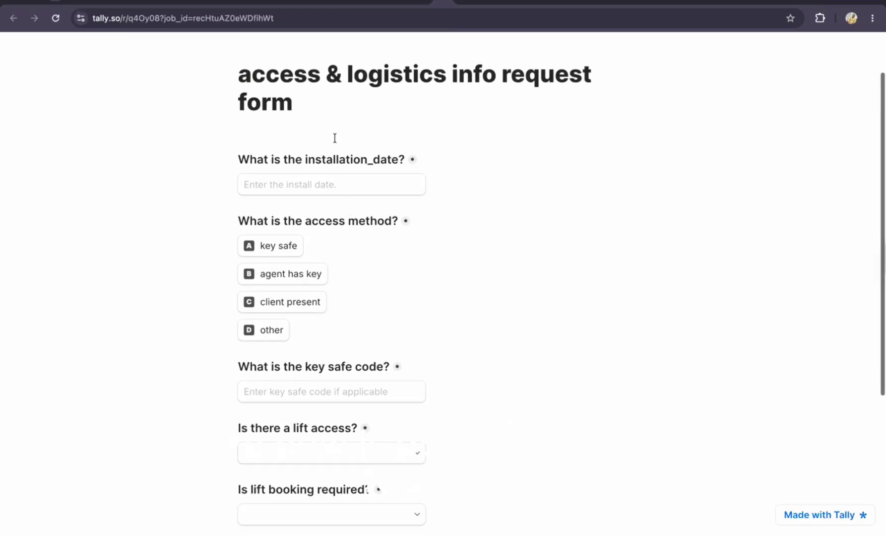
{"action": "left_click", "coordinate": [396, 5]}
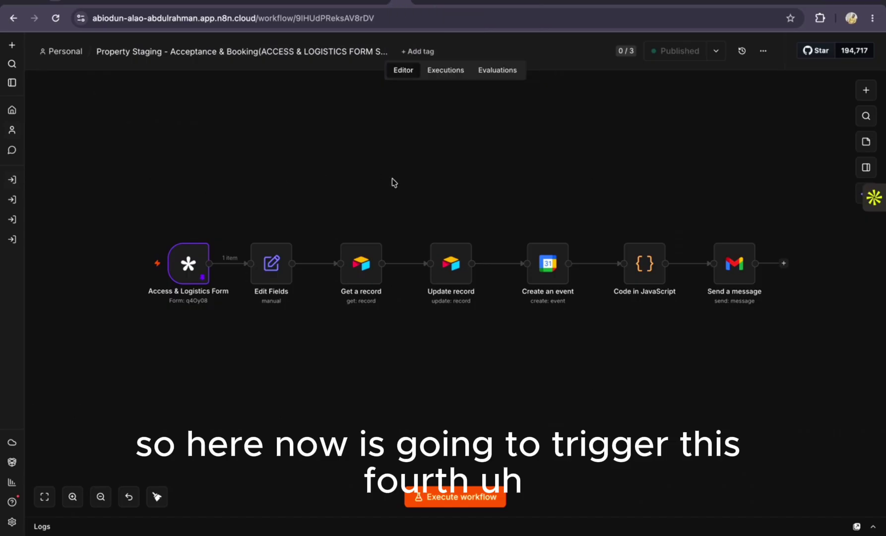
Unpin the sample output data from the Access & Logistics Form trigger
{"action": "scroll", "coordinate": [392, 182], "scroll_direction": "up", "scroll_amount": 3}
{"action": "scroll", "coordinate": [392, 183], "scroll_direction": "down", "scroll_amount": 2}
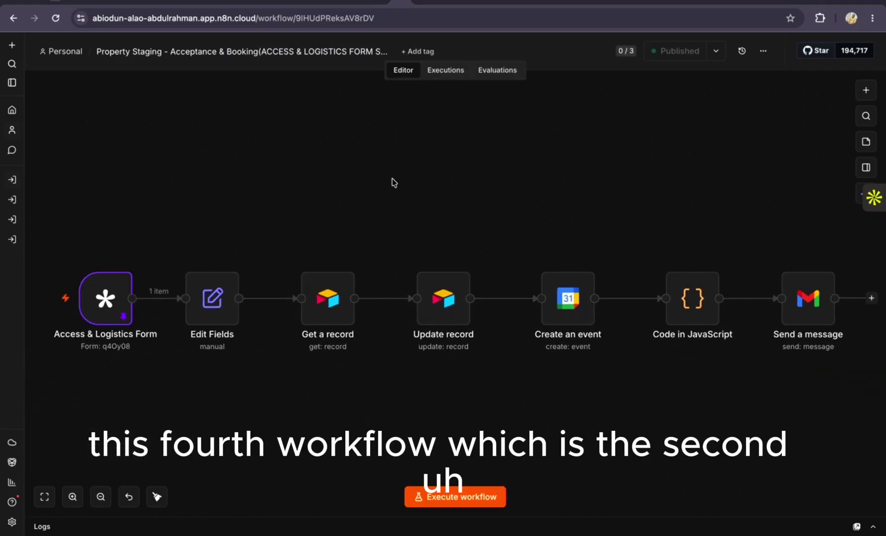
{"action": "left_click", "coordinate": [323, 52]}
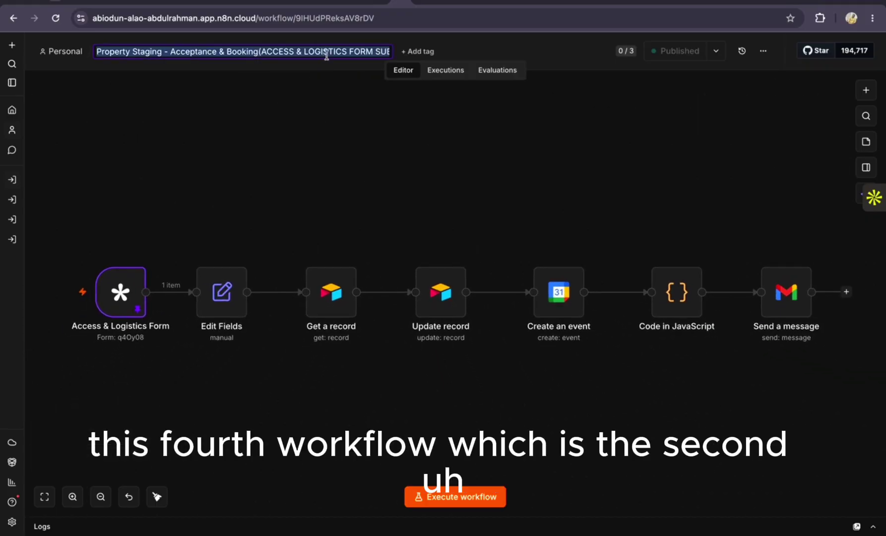
{"action": "left_click", "coordinate": [335, 52]}
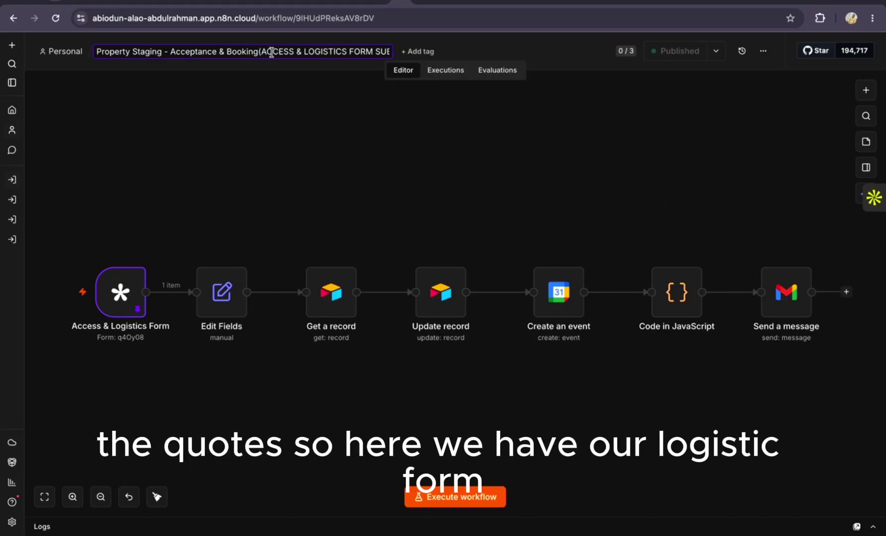
{"action": "double_click", "coordinate": [123, 297]}
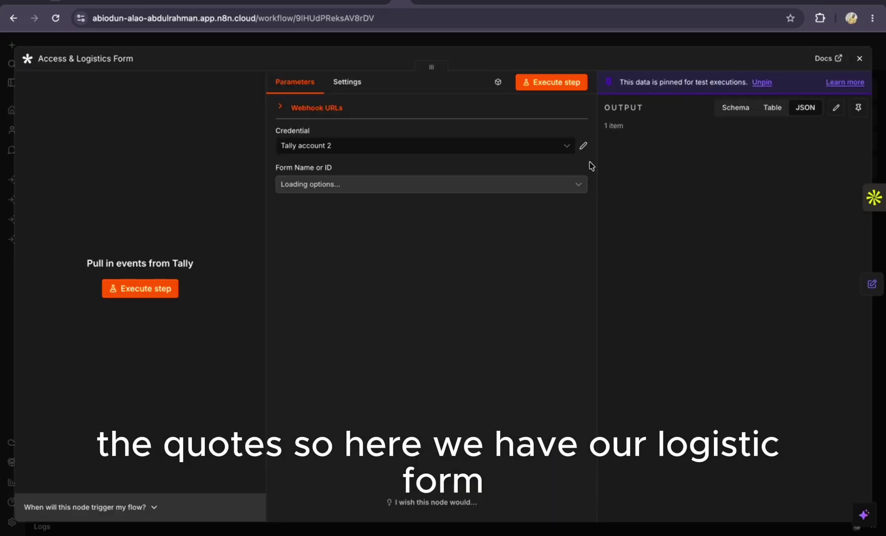
{"action": "left_click", "coordinate": [858, 110]}
{"action": "left_click", "coordinate": [860, 58]}
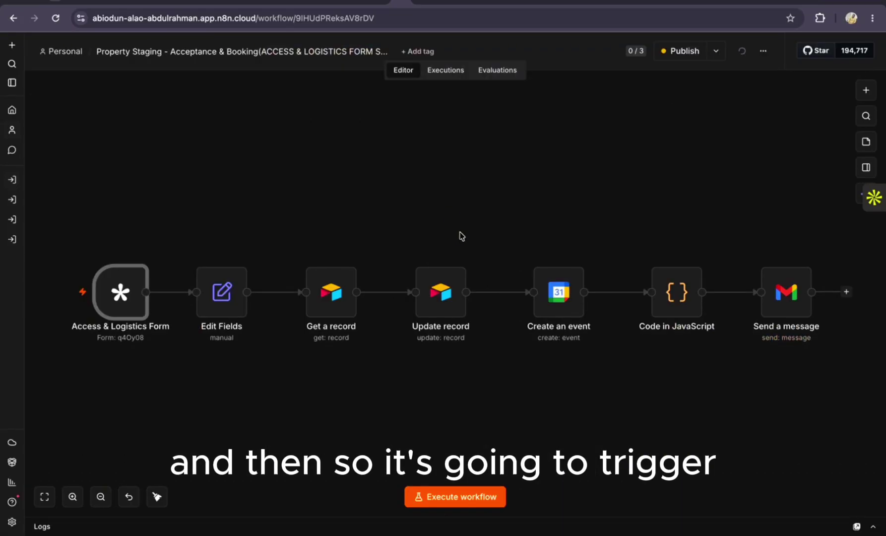
Back in the Tally form, open the installation date calendar
{"action": "scroll", "coordinate": [467, 206], "scroll_direction": "down", "scroll_amount": 1}
{"action": "scroll", "coordinate": [467, 206], "scroll_direction": "up", "scroll_amount": 1}
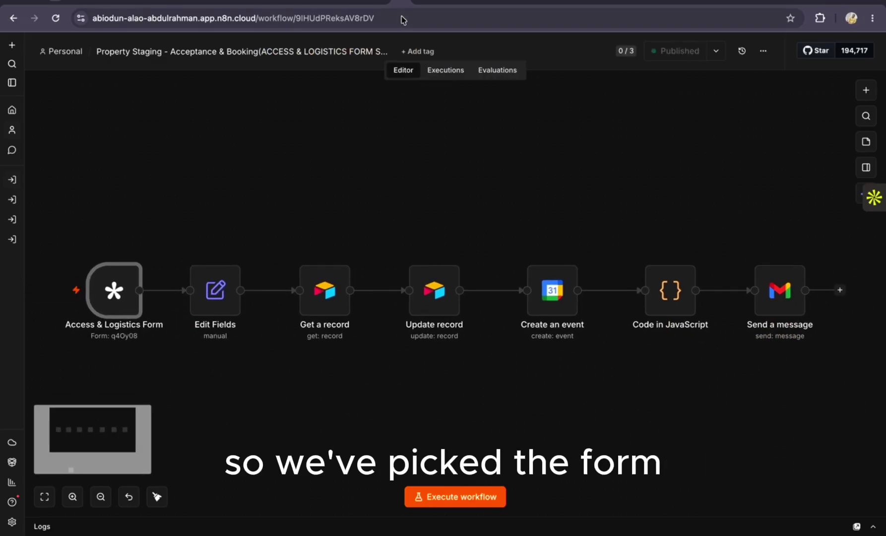
{"action": "left_click", "coordinate": [445, 4]}
{"action": "left_click", "coordinate": [286, 193]}
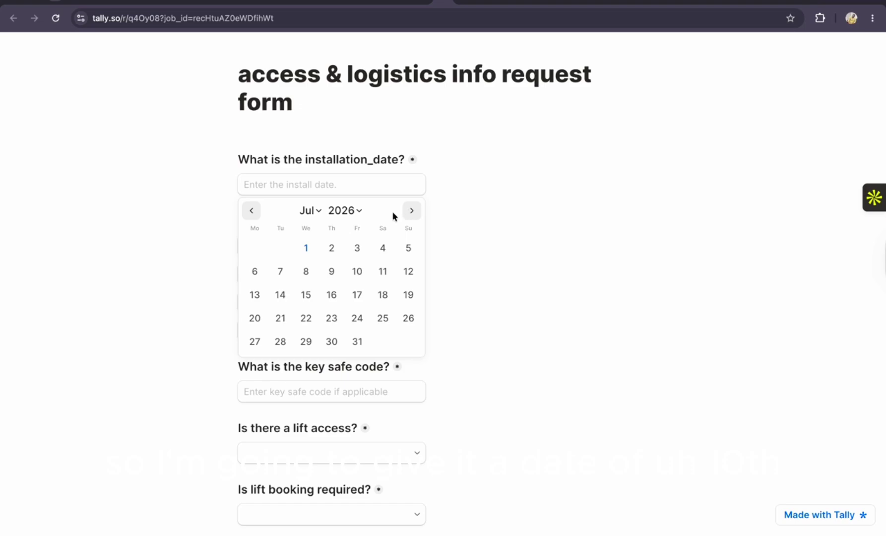
{"action": "left_click", "coordinate": [354, 271]}
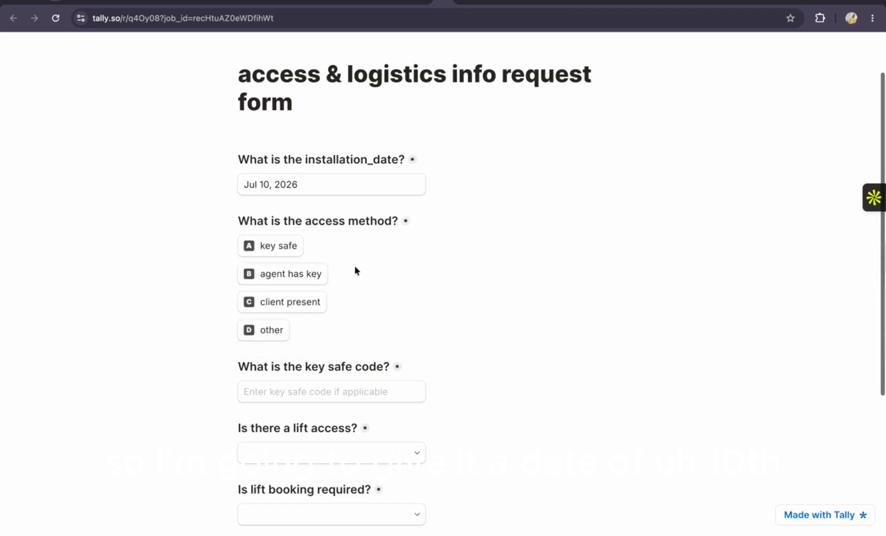
{"action": "left_click", "coordinate": [279, 251]}
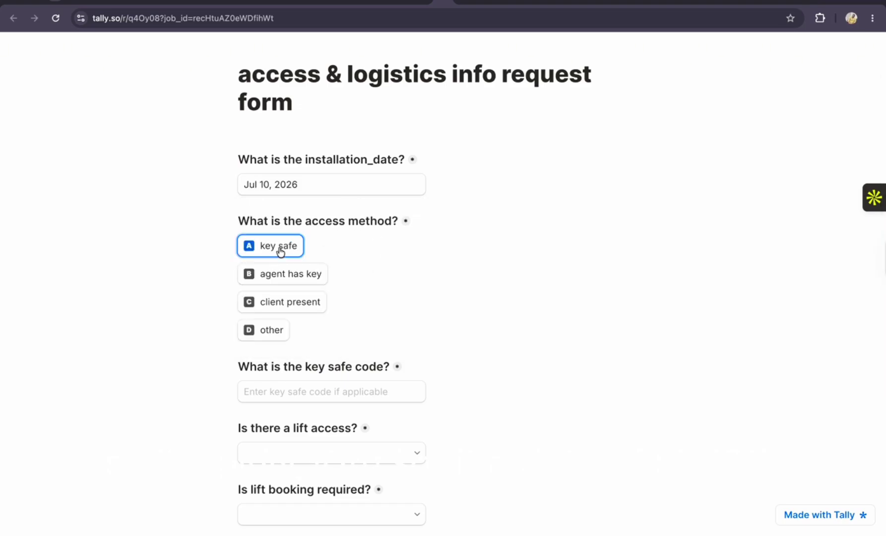
{"action": "left_click", "coordinate": [316, 391]}
{"action": "scroll", "coordinate": [333, 392], "scroll_direction": "down", "scroll_amount": 2}
Answer Yes for lift access, Yes for lift booking and No for stairs
{"action": "left_click", "coordinate": [350, 357]}
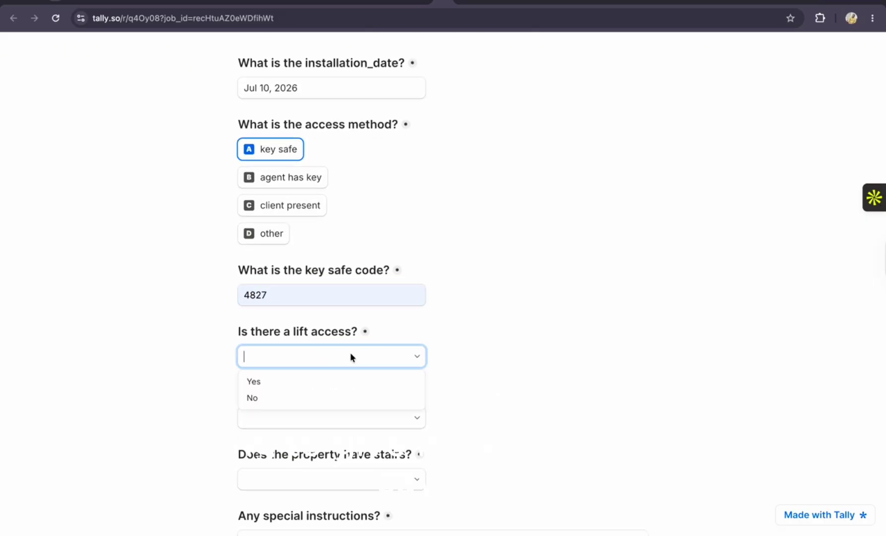
{"action": "left_click", "coordinate": [269, 381]}
{"action": "scroll", "coordinate": [268, 379], "scroll_direction": "down", "scroll_amount": 2}
{"action": "left_click", "coordinate": [352, 336]}
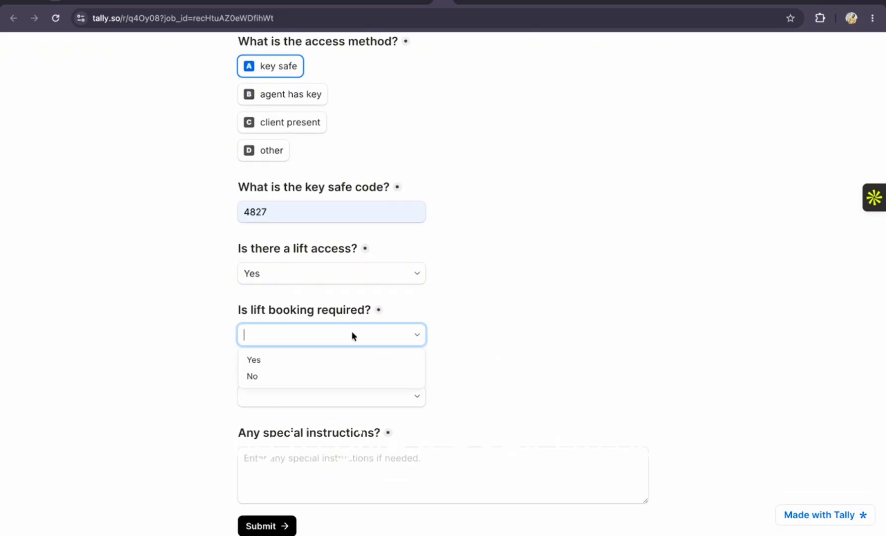
{"action": "left_click", "coordinate": [273, 362]}
{"action": "left_click", "coordinate": [318, 397]}
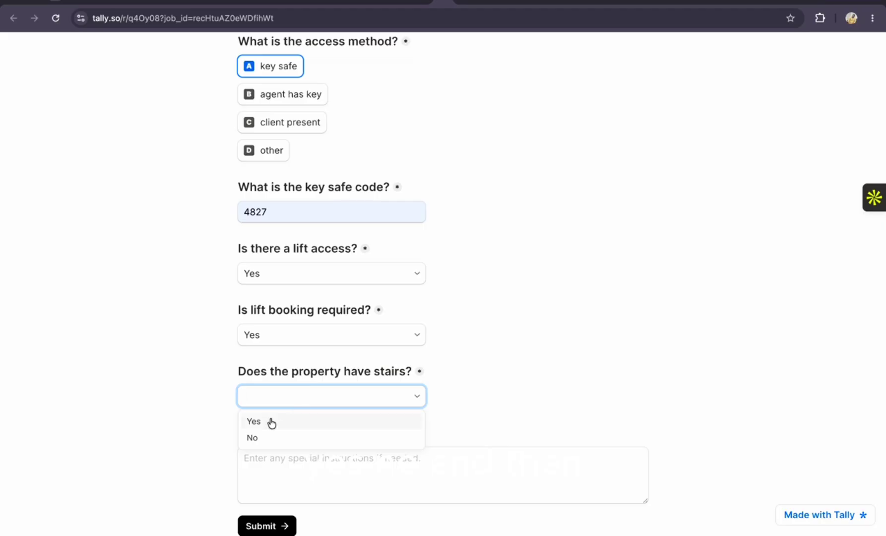
{"action": "left_click", "coordinate": [260, 438]}
Write the parking special instructions, then execute the n8n workflow to await the submission
{"action": "left_click", "coordinate": [262, 463]}
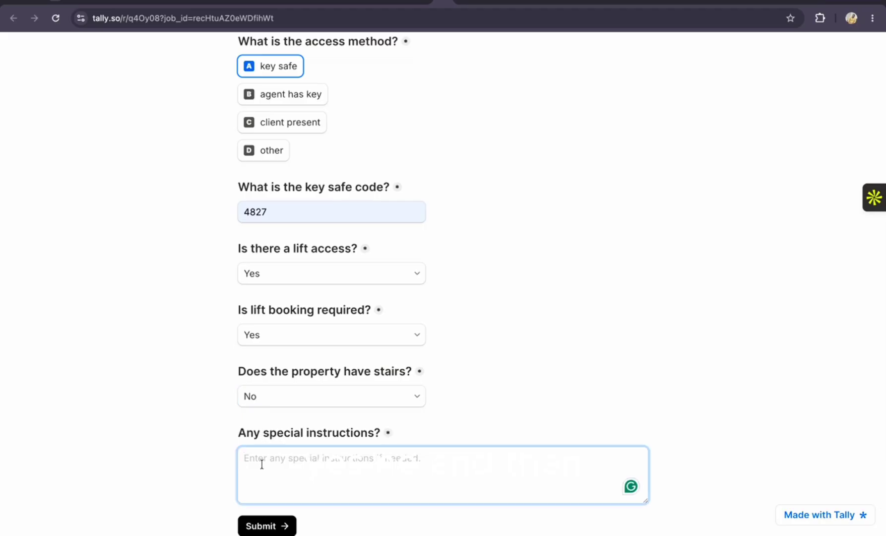
{"action": "type", "text": "Par"}
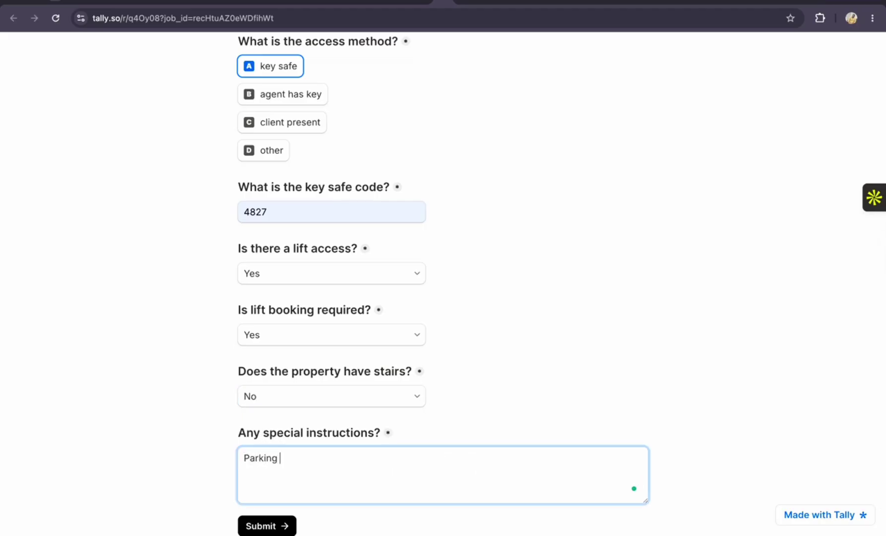
{"action": "type", "text": "king"}
{"action": "type", "text": " on"}
{"action": "type", "text": " the end"}
{"action": "type", "text": "bited."}
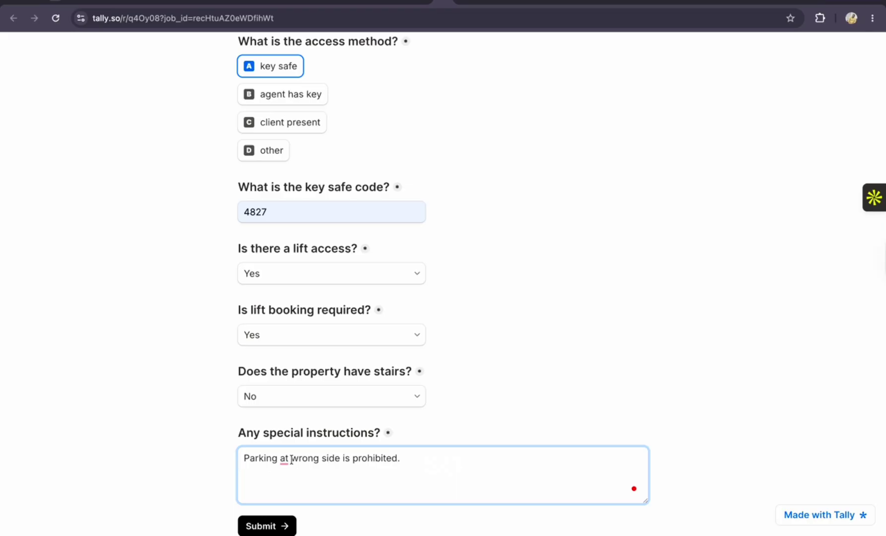
{"action": "mouse_move", "coordinate": [291, 459]}
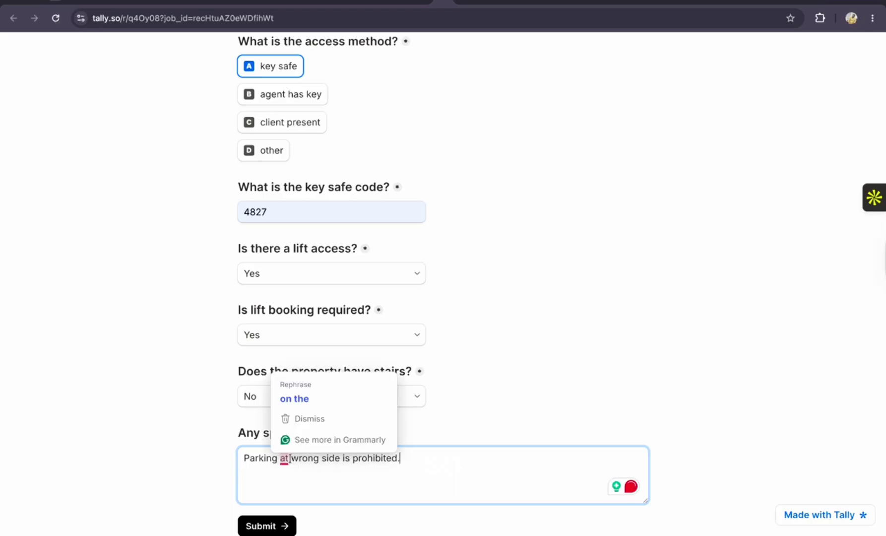
{"action": "left_click", "coordinate": [307, 401]}
{"action": "scroll", "coordinate": [450, 243], "scroll_direction": "up", "scroll_amount": 3}
{"action": "scroll", "coordinate": [449, 238], "scroll_direction": "up", "scroll_amount": 1}
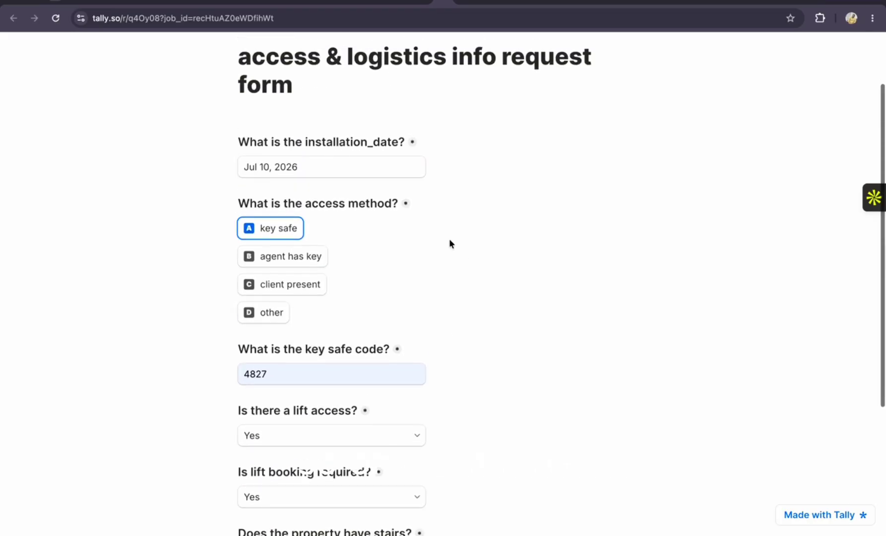
{"action": "left_click", "coordinate": [396, 5]}
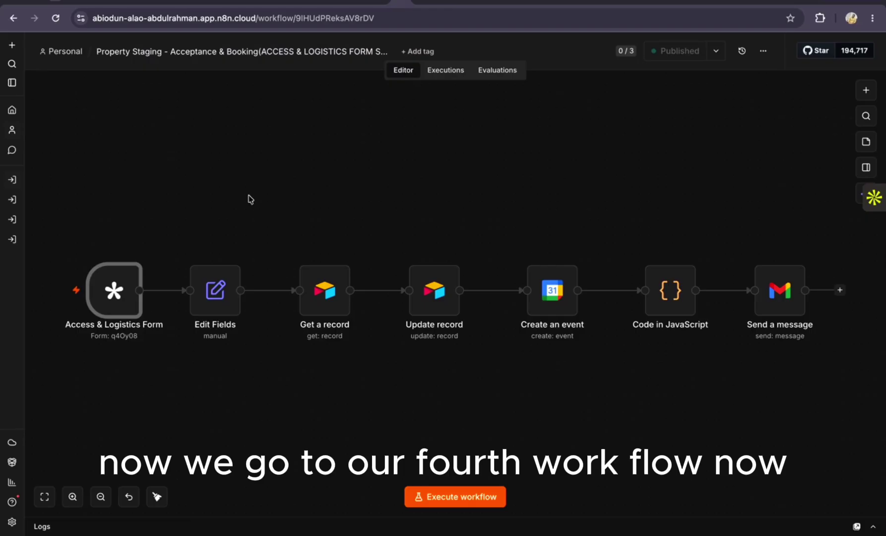
{"action": "left_click", "coordinate": [474, 501]}
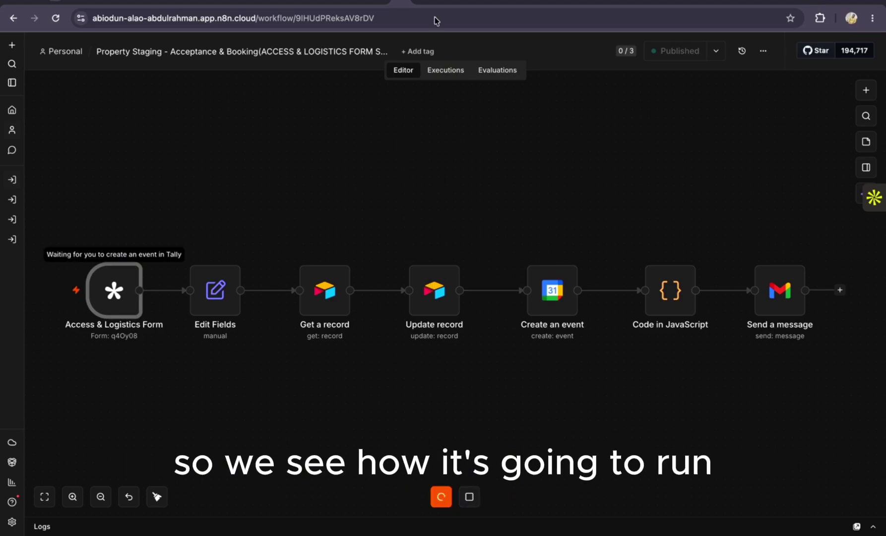
Scroll the Airtable Leads grid from Installation Date to Special Instructions, all still blank
{"action": "left_click", "coordinate": [421, 5]}
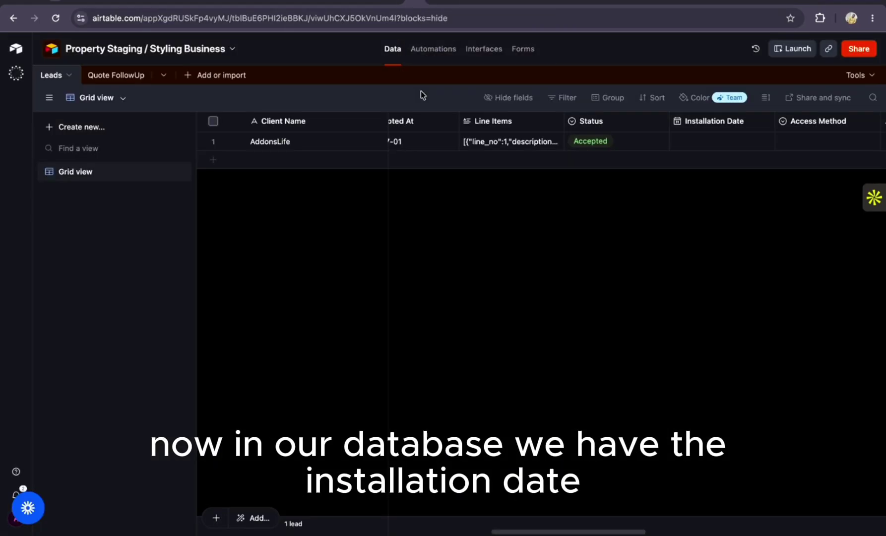
{"action": "scroll", "coordinate": [576, 164], "scroll_direction": "right", "scroll_amount": 5}
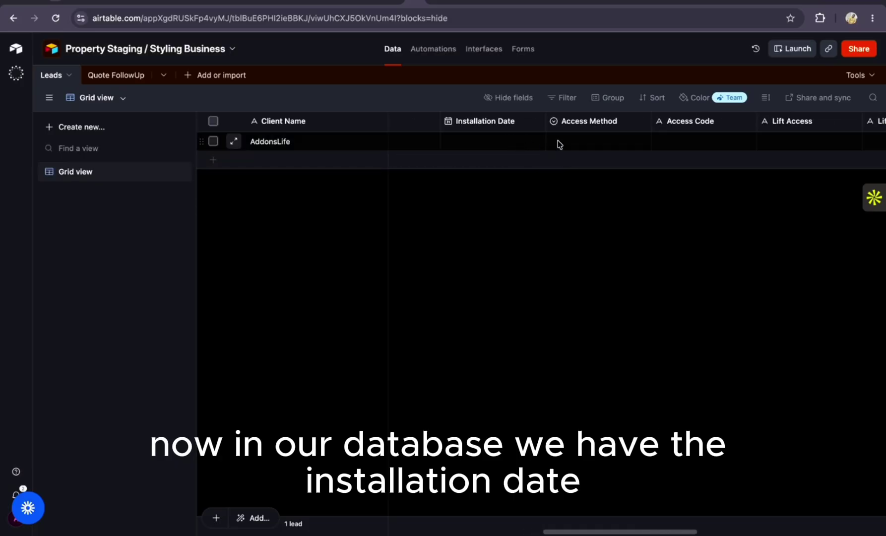
{"action": "scroll", "coordinate": [560, 144], "scroll_direction": "right", "scroll_amount": 3}
{"action": "scroll", "coordinate": [610, 143], "scroll_direction": "right", "scroll_amount": 3}
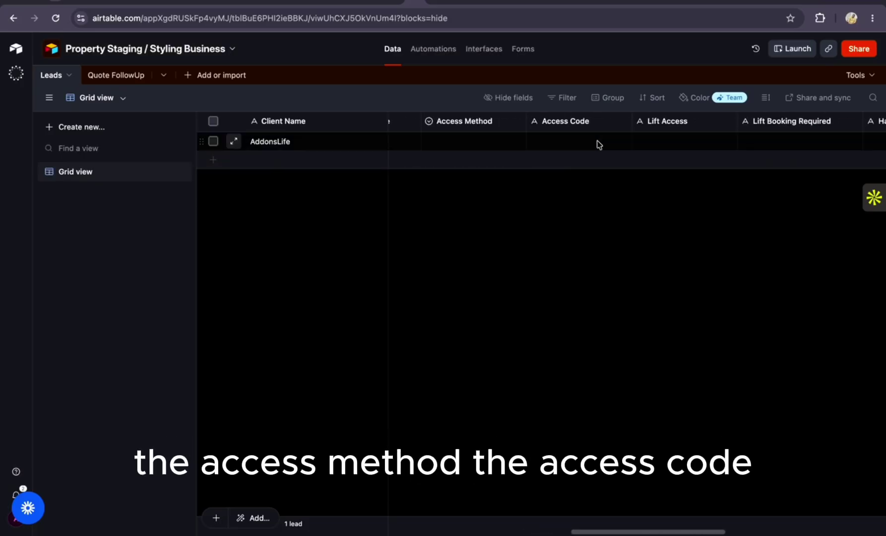
{"action": "scroll", "coordinate": [660, 124], "scroll_direction": "right", "scroll_amount": 5}
{"action": "scroll", "coordinate": [655, 142], "scroll_direction": "right", "scroll_amount": 2}
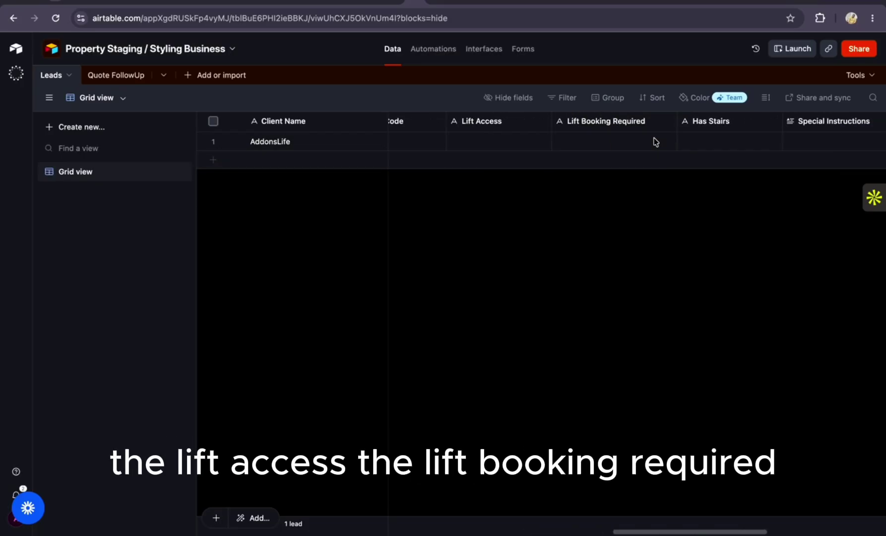
{"action": "scroll", "coordinate": [704, 139], "scroll_direction": "right", "scroll_amount": 3}
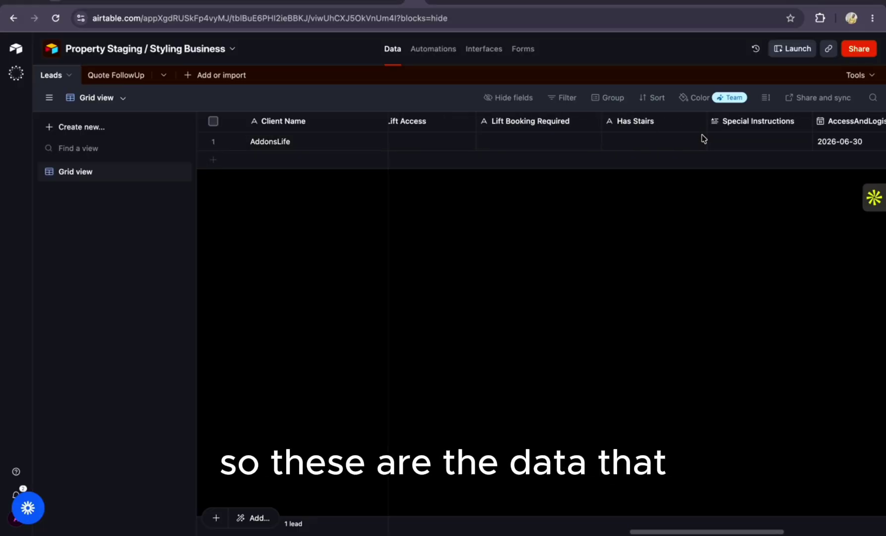
{"action": "left_click", "coordinate": [447, 5]}
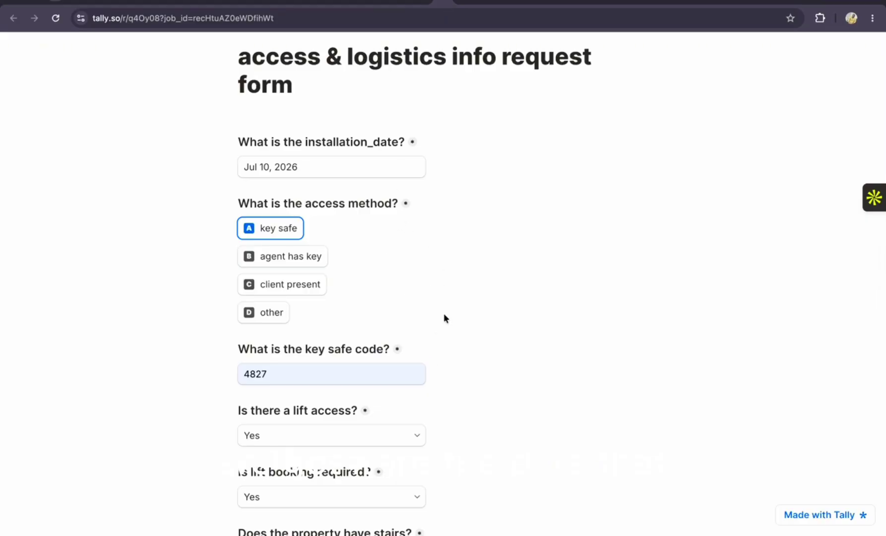
Confirm n8n is still waiting, then submit the completed Tally access and logistics form
{"action": "scroll", "coordinate": [461, 278], "scroll_direction": "up", "scroll_amount": 2}
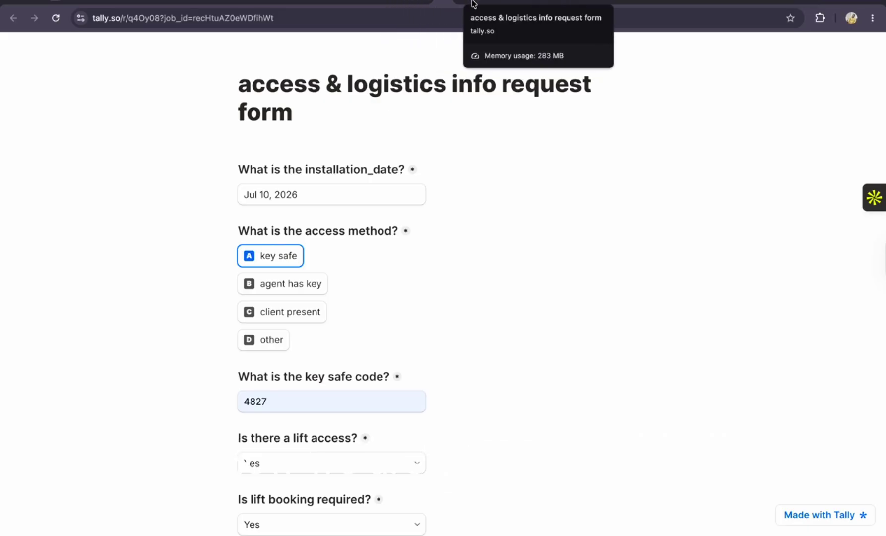
{"action": "left_click", "coordinate": [474, 6]}
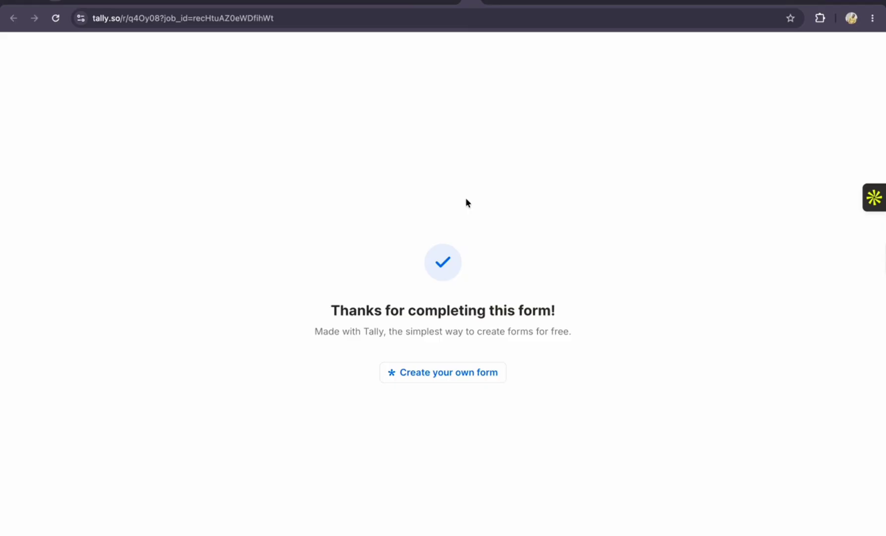
{"action": "left_click", "coordinate": [443, 4]}
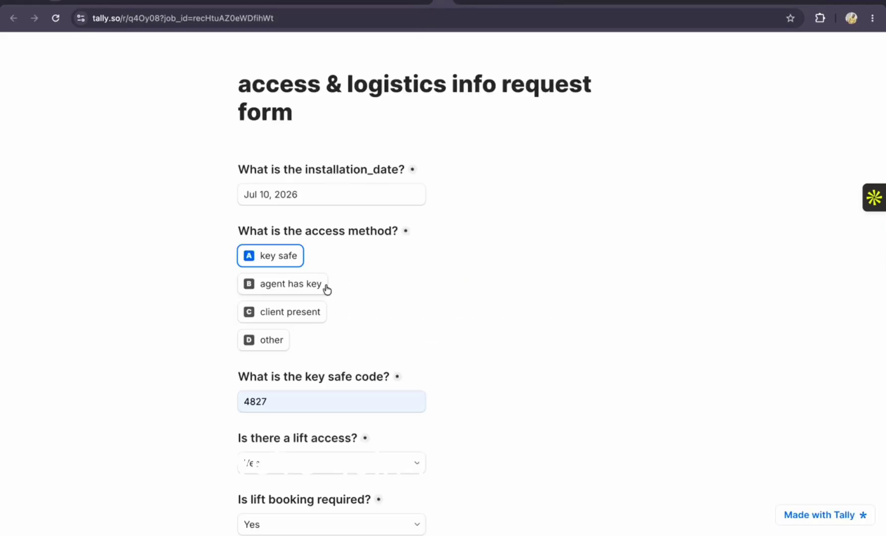
{"action": "scroll", "coordinate": [327, 285], "scroll_direction": "down", "scroll_amount": 5}
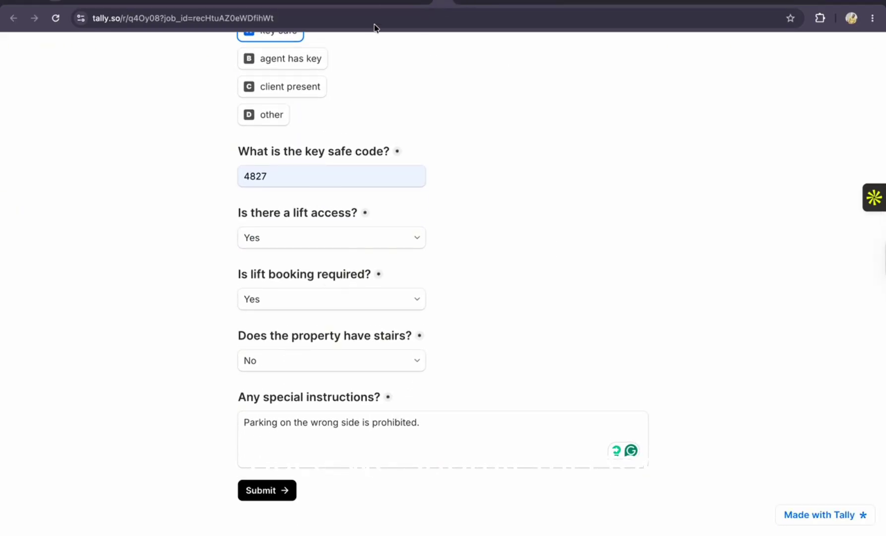
{"action": "left_click", "coordinate": [396, 5]}
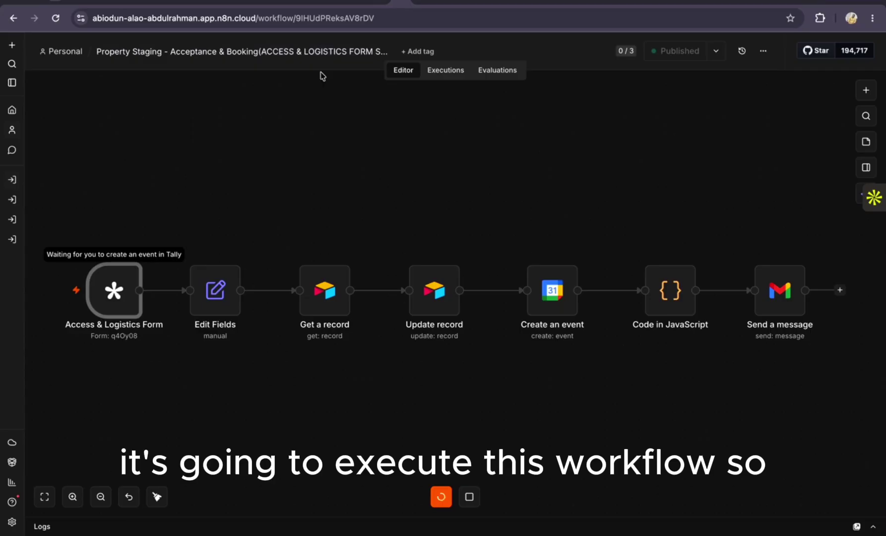
{"action": "left_click", "coordinate": [451, 3]}
{"action": "left_click", "coordinate": [452, 5]}
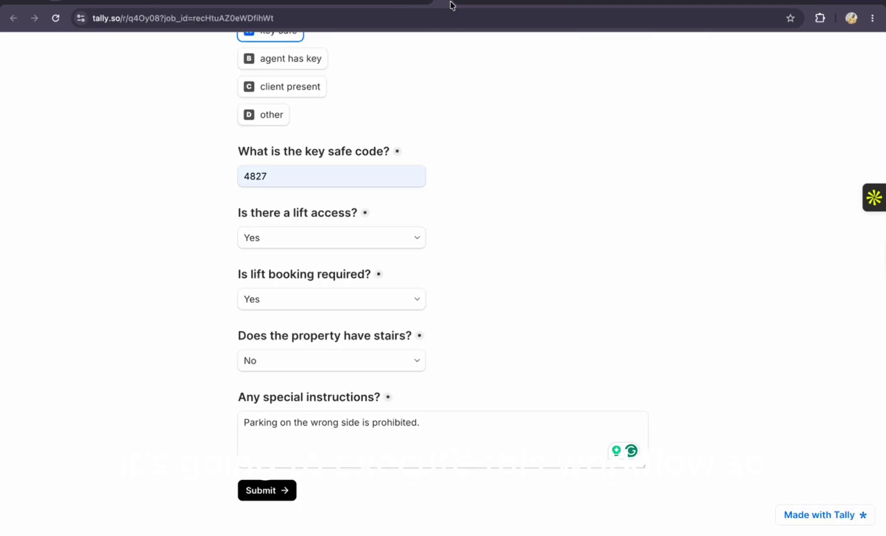
{"action": "left_click", "coordinate": [276, 491]}
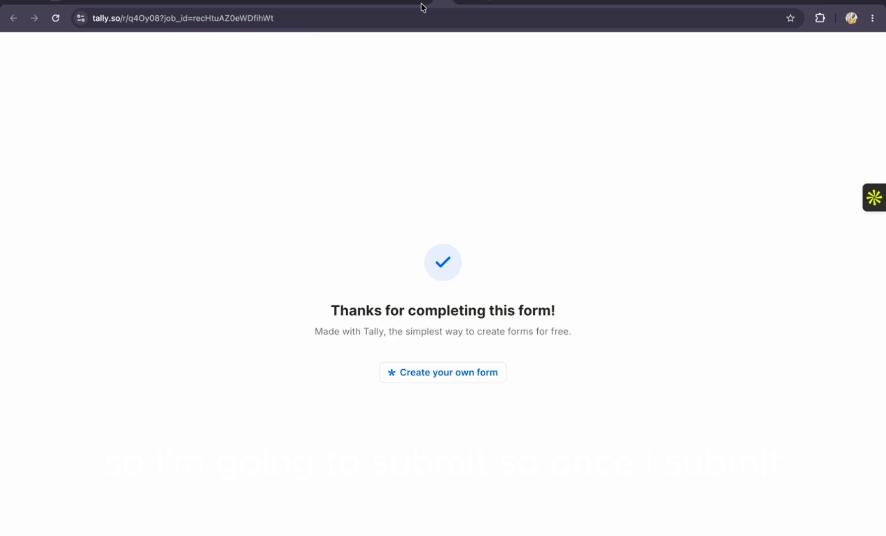
{"action": "left_click", "coordinate": [397, 5]}
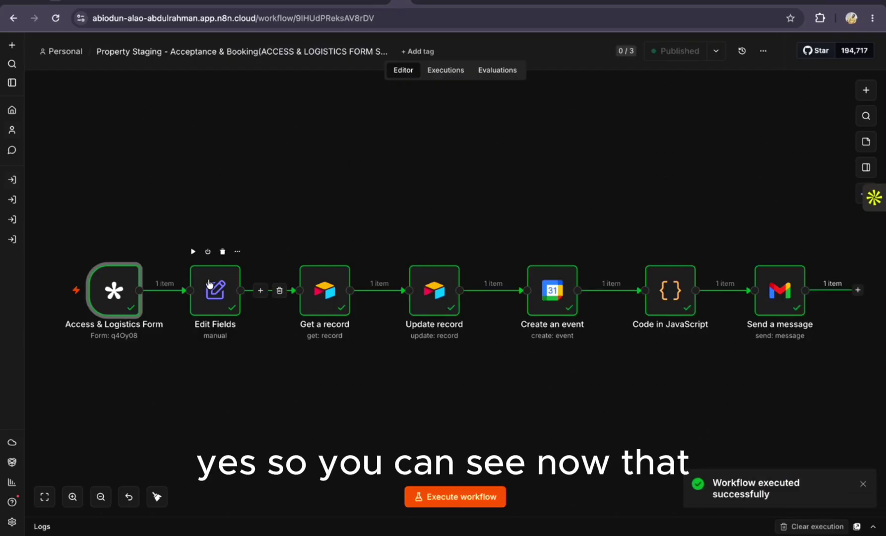
Inspect the Send a message node output confirming the packing-list email was sent
{"action": "scroll", "coordinate": [301, 186], "scroll_direction": "down", "scroll_amount": 1}
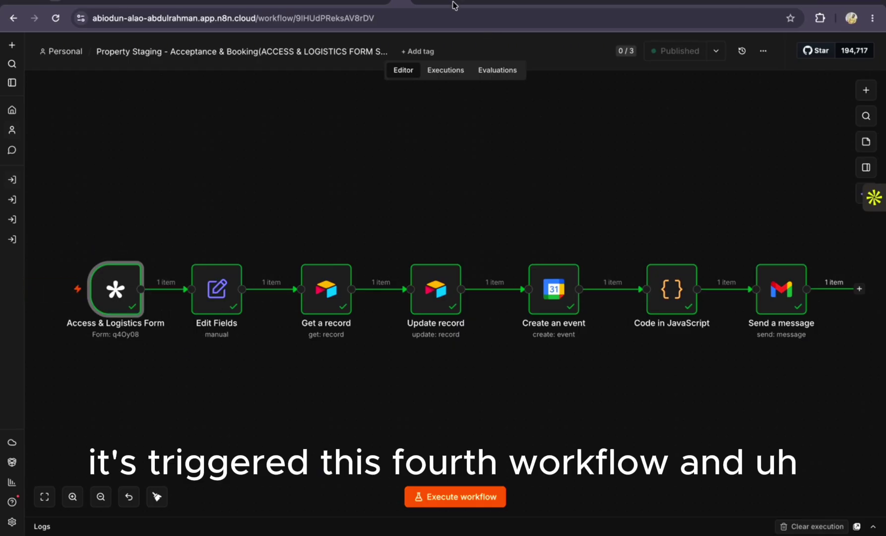
{"action": "double_click", "coordinate": [781, 290]}
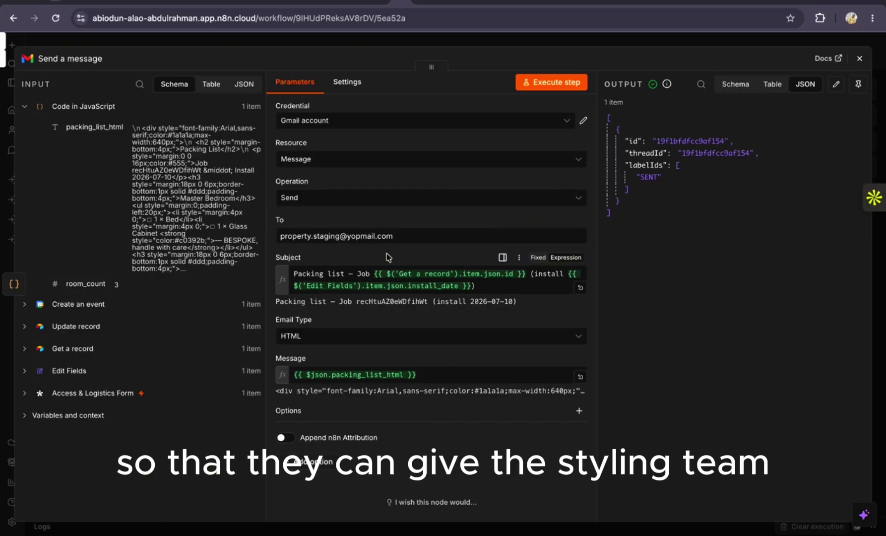
{"action": "left_click", "coordinate": [858, 63]}
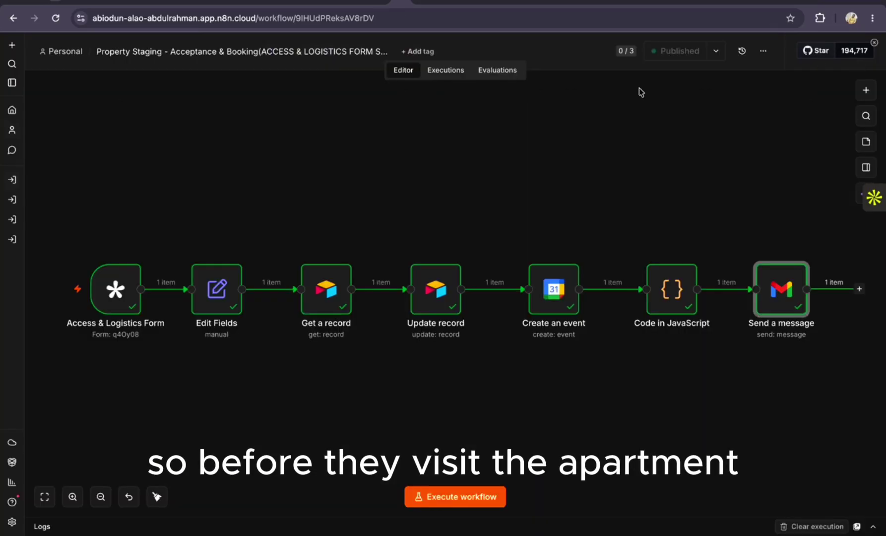
{"action": "left_click", "coordinate": [432, 5]}
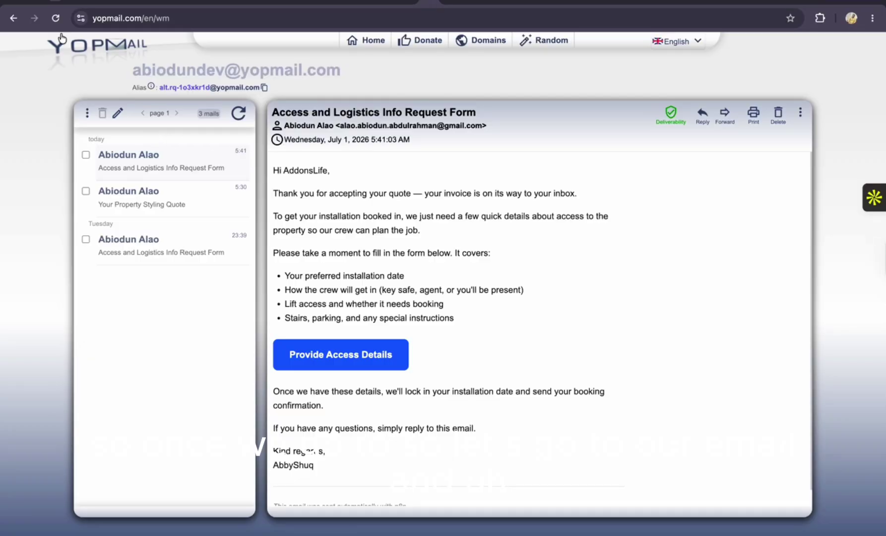
Open the property staging inbox from the name history and dismiss the advert
{"action": "left_click", "coordinate": [13, 19]}
{"action": "left_click", "coordinate": [170, 271]}
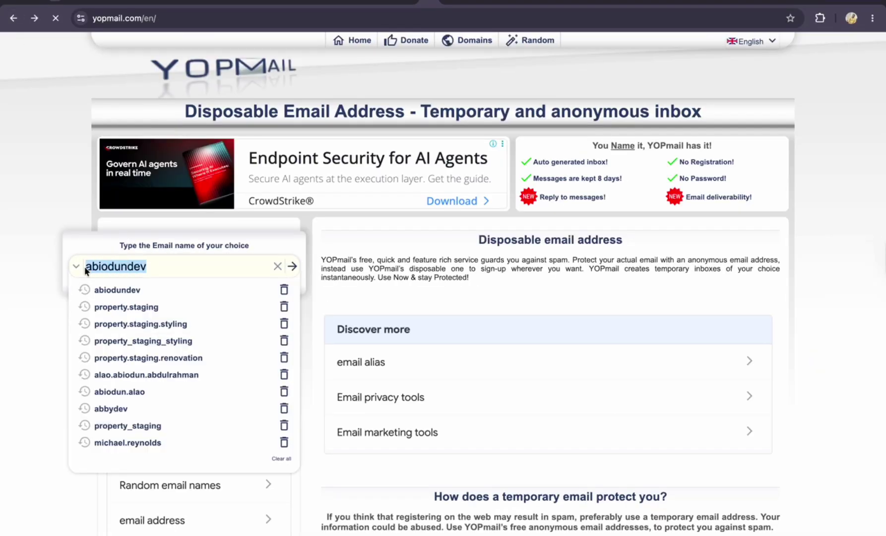
{"action": "left_click", "coordinate": [123, 306]}
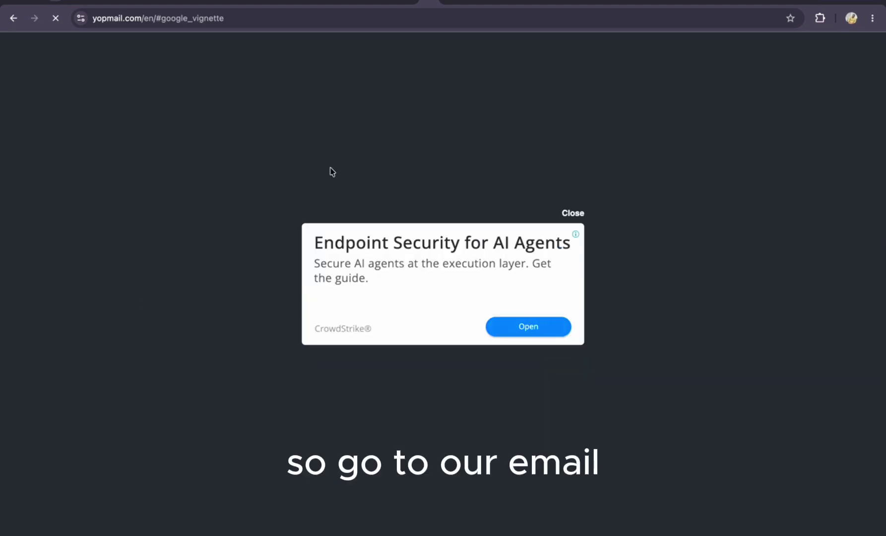
{"action": "left_click", "coordinate": [567, 214]}
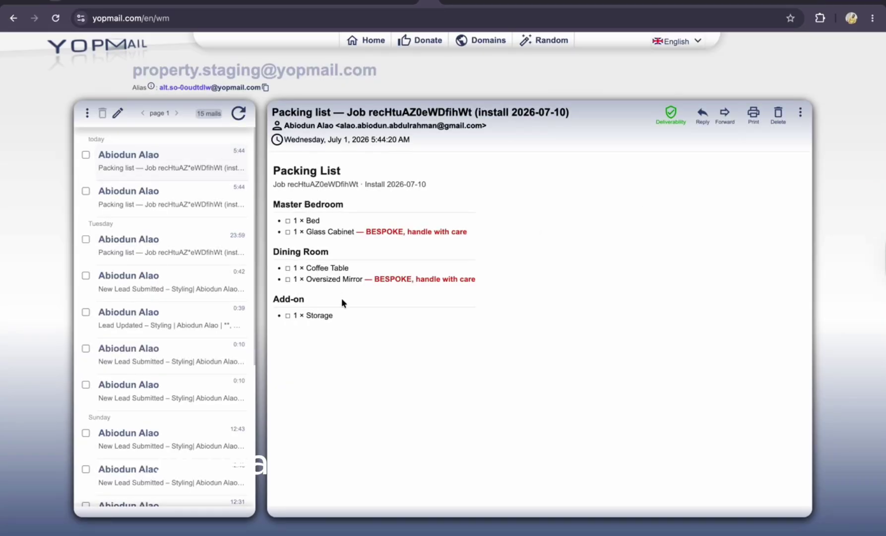
Read through the packing-list email for the 2026-07-10 install
{"action": "left_click_drag", "start_coordinate": [335, 316], "coordinate": [280, 167]}
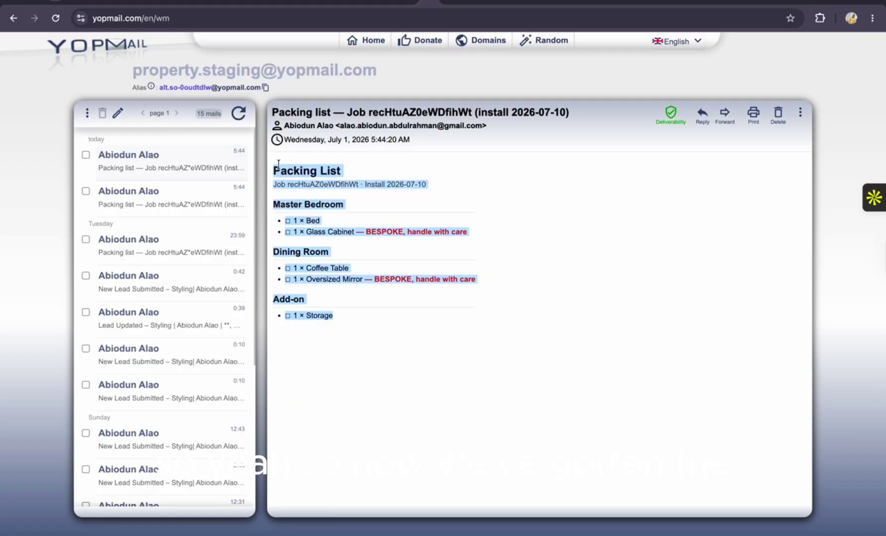
{"action": "left_click", "coordinate": [349, 171]}
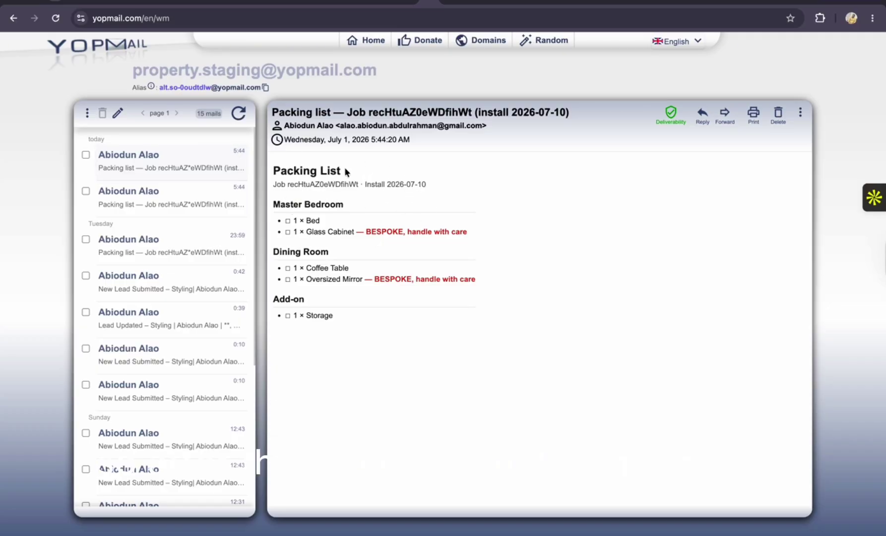
{"action": "left_click_drag", "start_coordinate": [346, 172], "coordinate": [278, 170]}
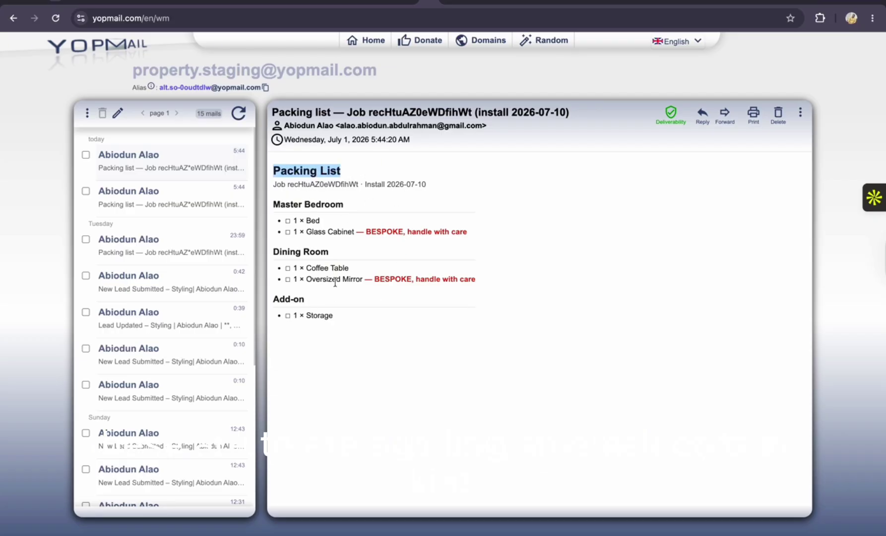
{"action": "left_click_drag", "start_coordinate": [336, 321], "coordinate": [272, 177]}
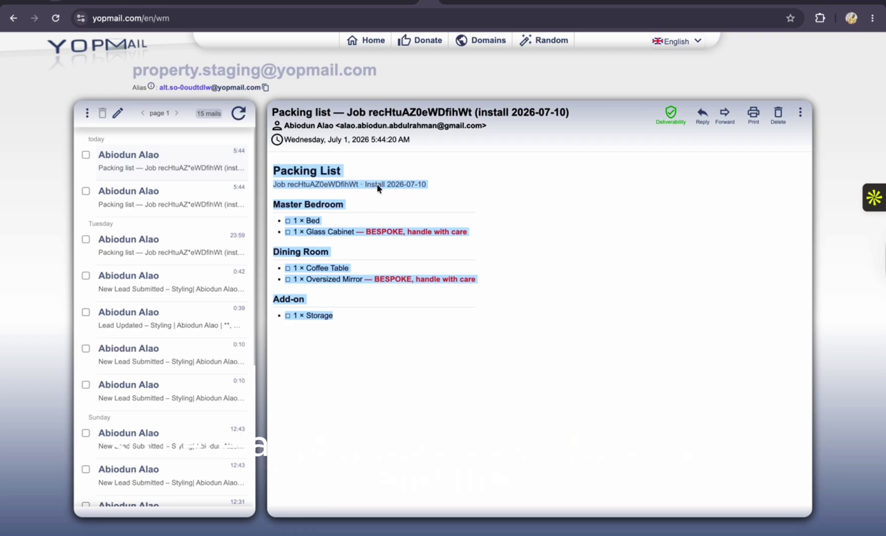
{"action": "left_click", "coordinate": [398, 5]}
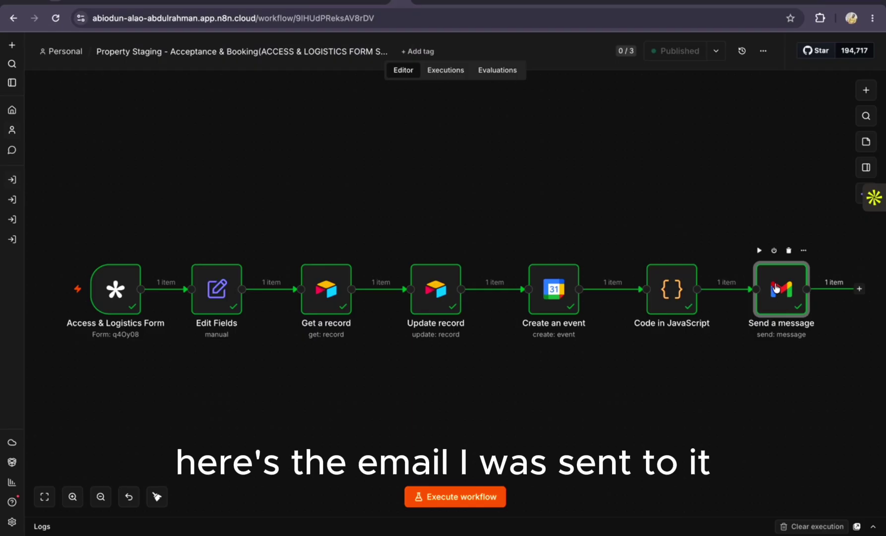
{"action": "double_click", "coordinate": [554, 300]}
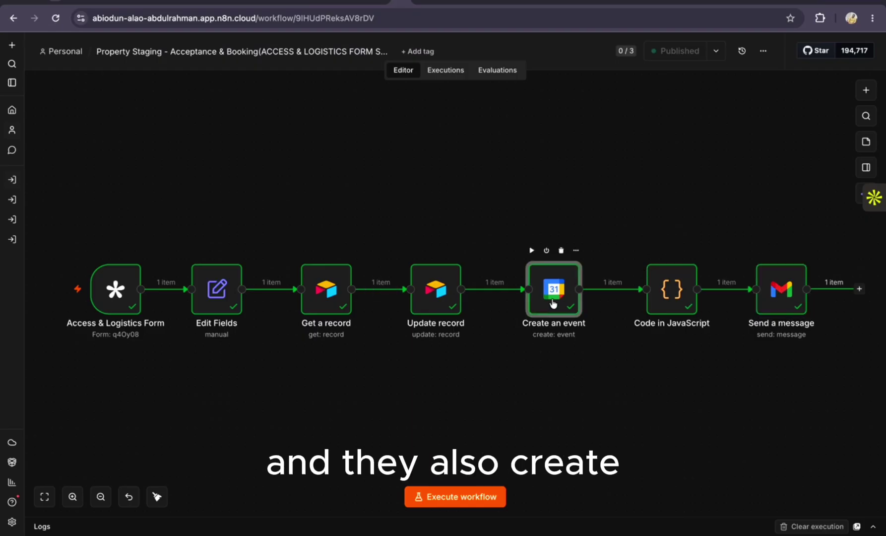
{"action": "scroll", "coordinate": [599, 300], "scroll_direction": "down", "scroll_amount": 5}
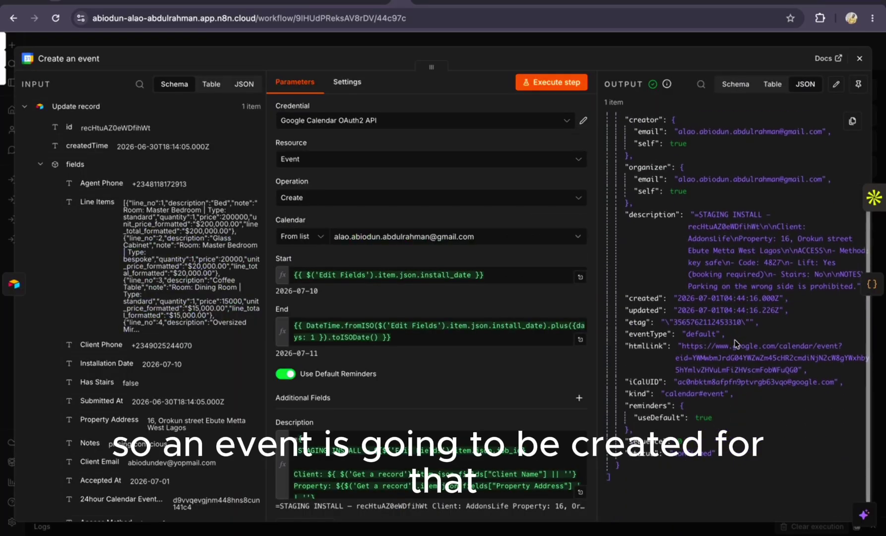
{"action": "scroll", "coordinate": [520, 367], "scroll_direction": "down", "scroll_amount": 4}
{"action": "scroll", "coordinate": [519, 368], "scroll_direction": "up", "scroll_amount": 3}
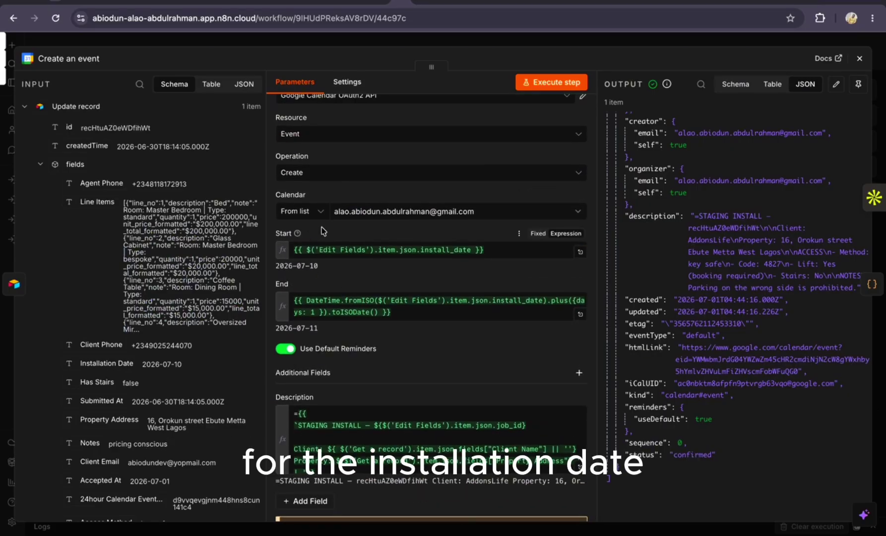
{"action": "left_click_drag", "start_coordinate": [322, 268], "coordinate": [278, 268]}
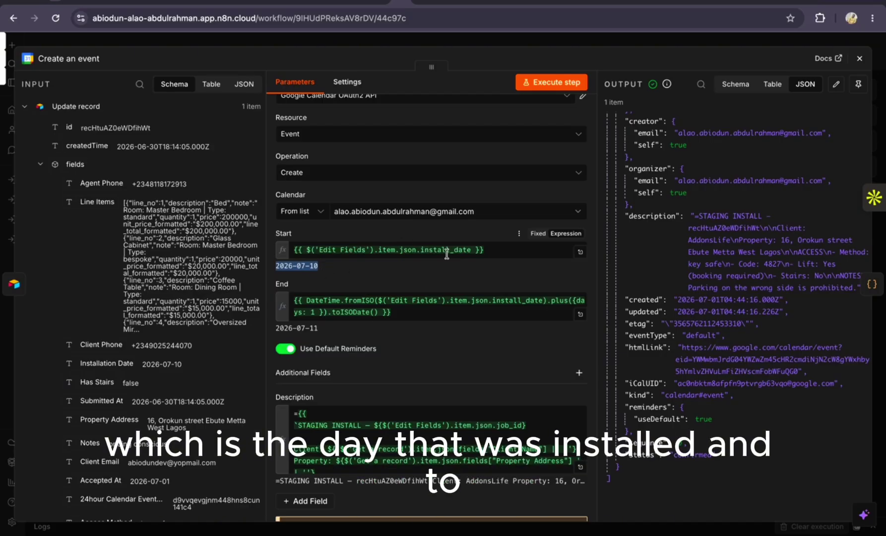
{"action": "left_click_drag", "start_coordinate": [321, 329], "coordinate": [276, 333]}
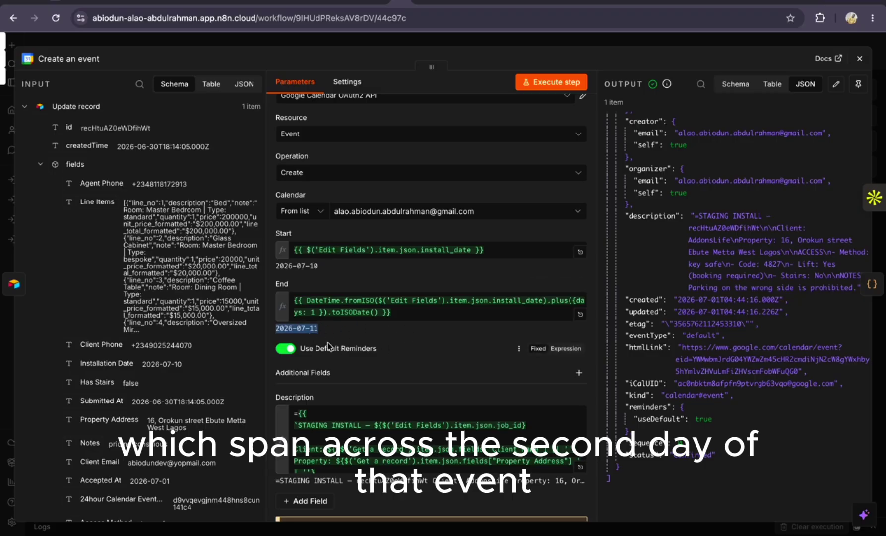
{"action": "left_click", "coordinate": [860, 58]}
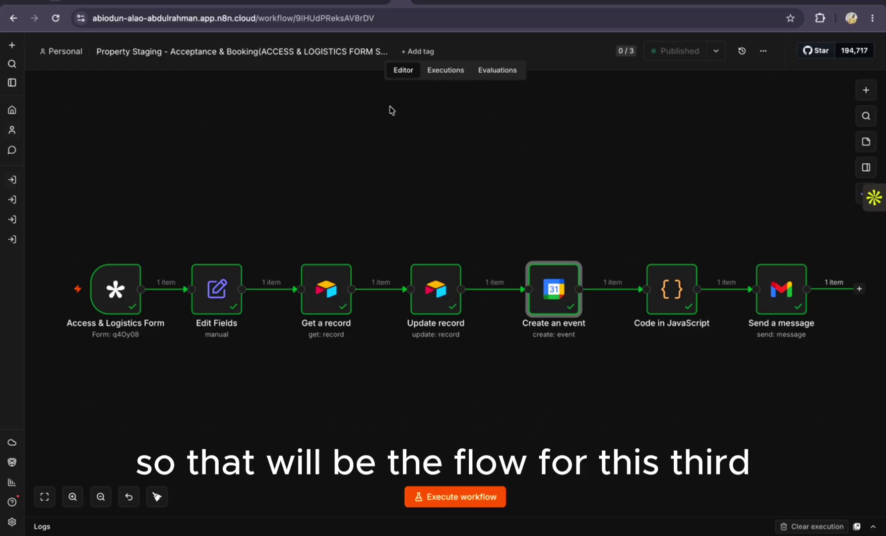
{"action": "left_click", "coordinate": [369, 5]}
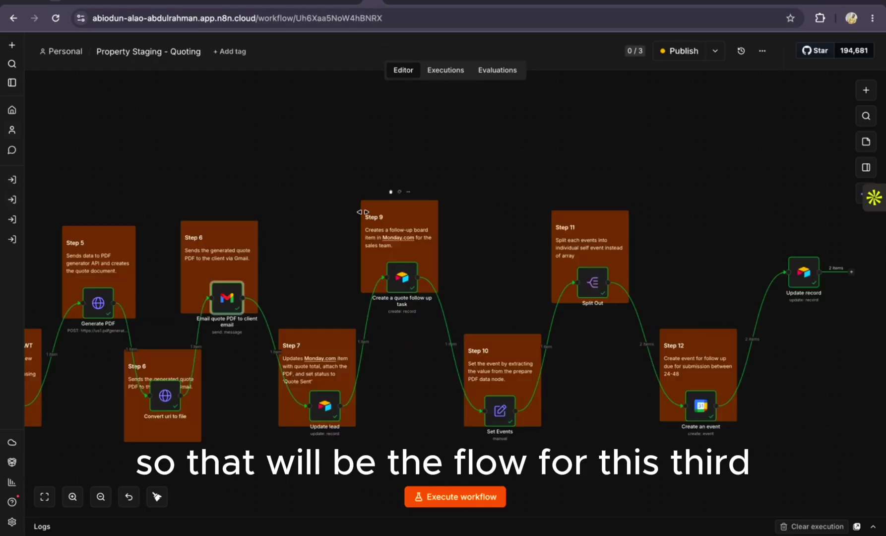
{"action": "left_click", "coordinate": [391, 6]}
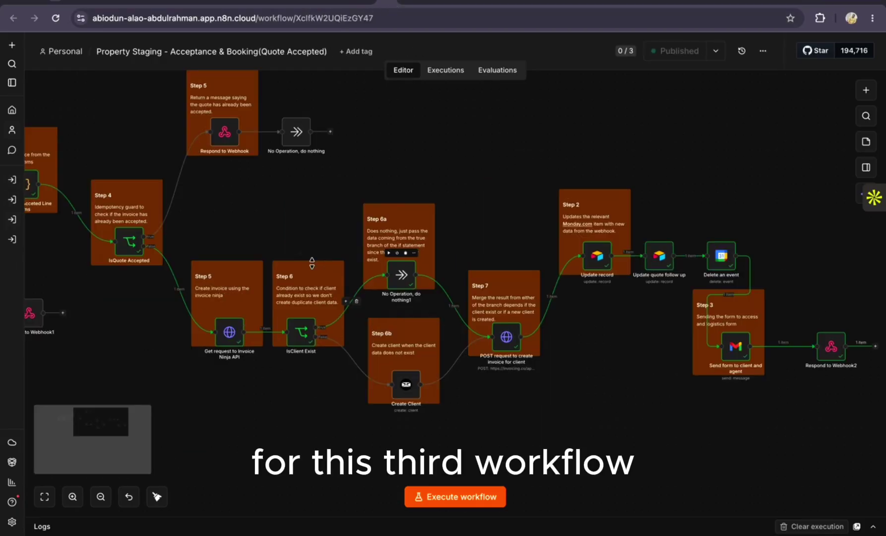
{"action": "scroll", "coordinate": [312, 263], "scroll_direction": "left", "scroll_amount": 10}
{"action": "scroll", "coordinate": [312, 263], "scroll_direction": "up", "scroll_amount": 2}
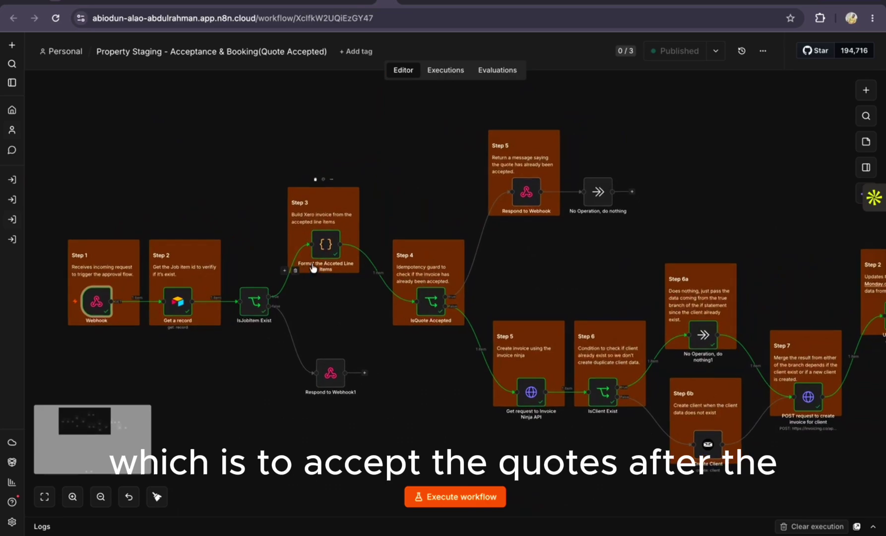
{"action": "scroll", "coordinate": [311, 263], "scroll_direction": "down", "scroll_amount": 1}
{"action": "scroll", "coordinate": [312, 263], "scroll_direction": "right", "scroll_amount": 1}
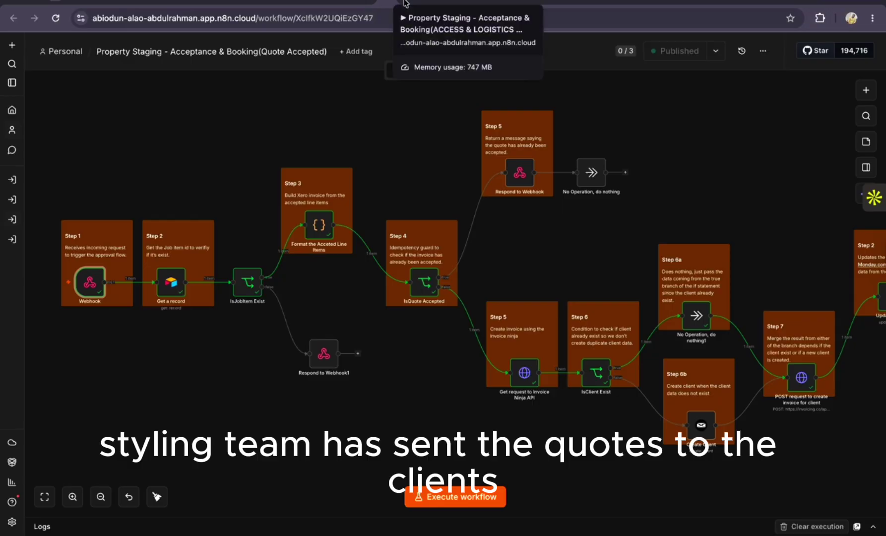
{"action": "left_click", "coordinate": [403, 4]}
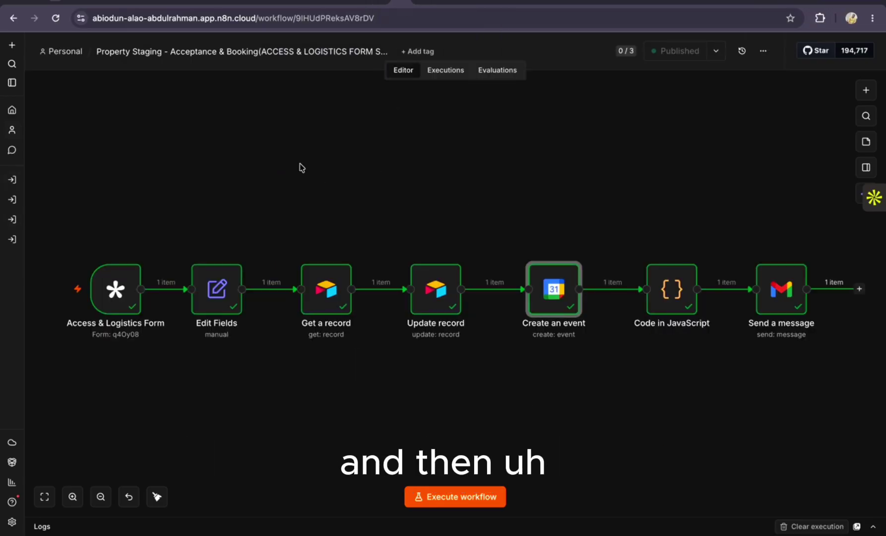
{"action": "scroll", "coordinate": [301, 168], "scroll_direction": "right", "scroll_amount": 2}
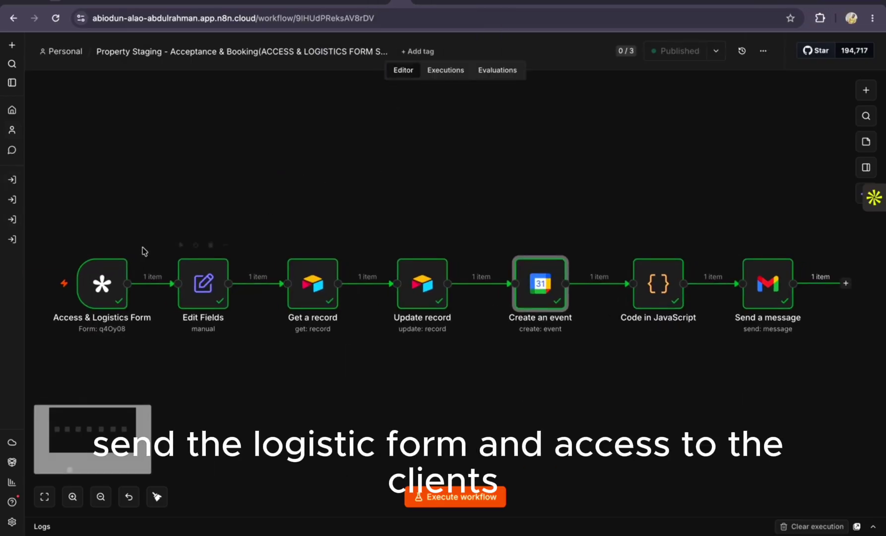